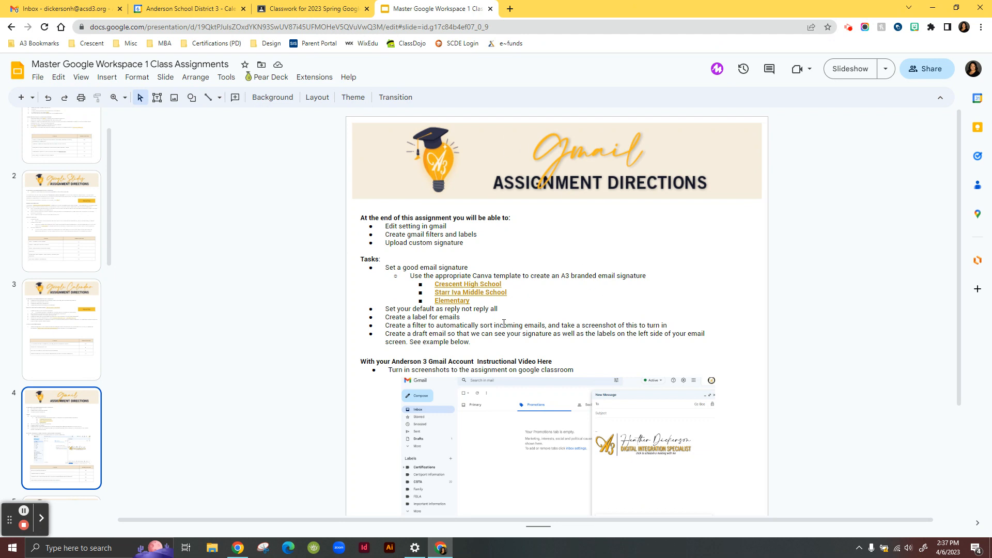
# - Open the Crescent High School Canva signature template from the assignment directions' link
pyautogui.scroll(-1, 504, 323)
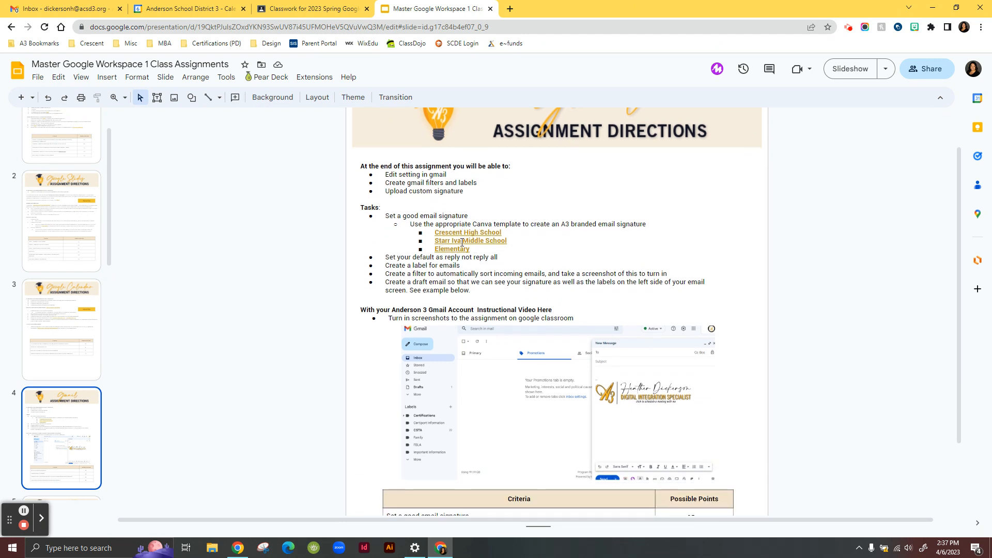
pyautogui.click(478, 233)
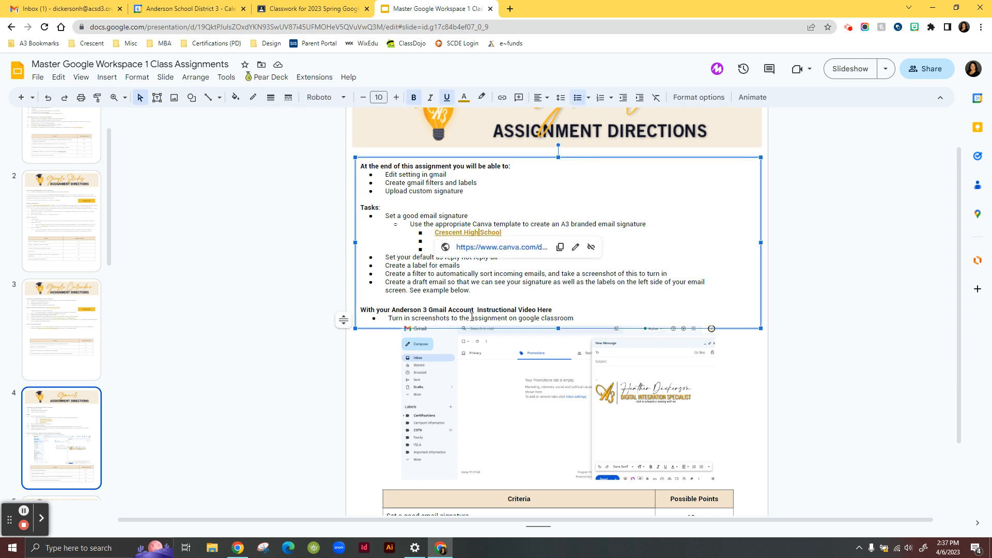
pyautogui.click(511, 247)
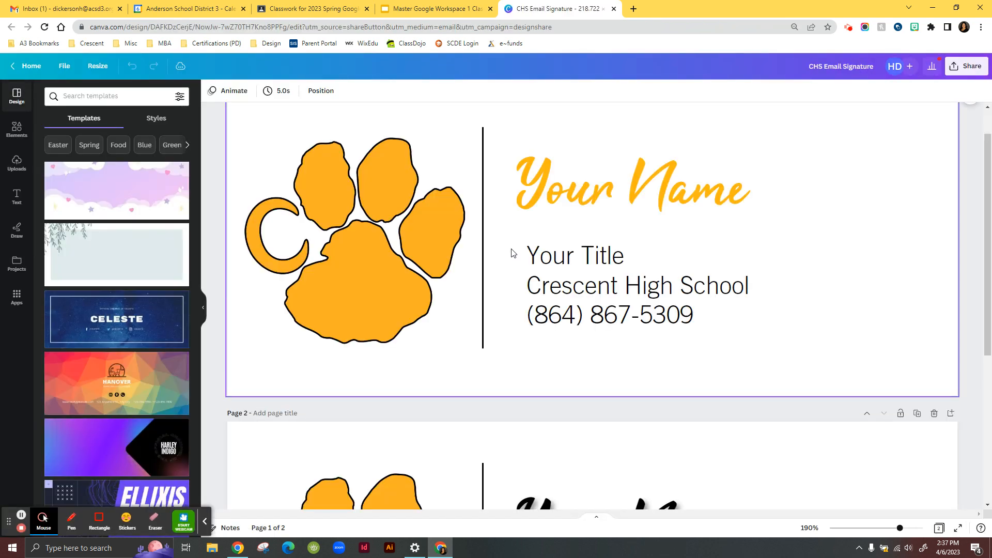
# - Duplicate the first page of the signature design
pyautogui.scroll(-5, 747, 410)
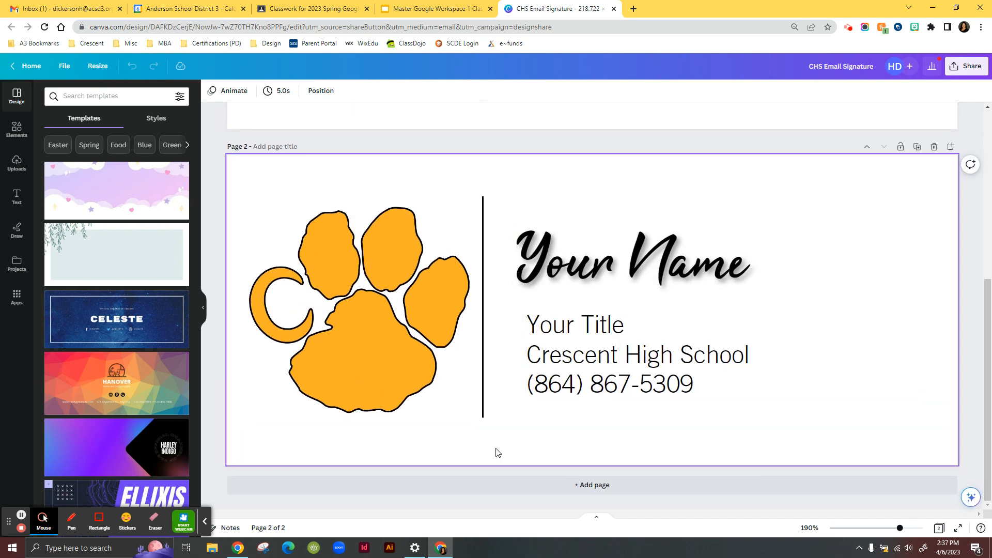
pyautogui.scroll(5, 599, 448)
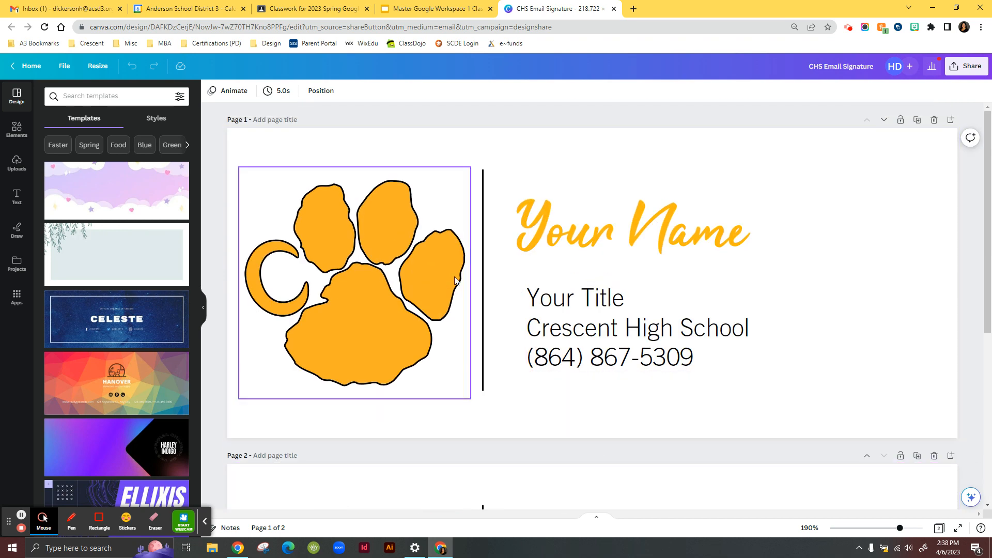
pyautogui.rightClick(740, 378)
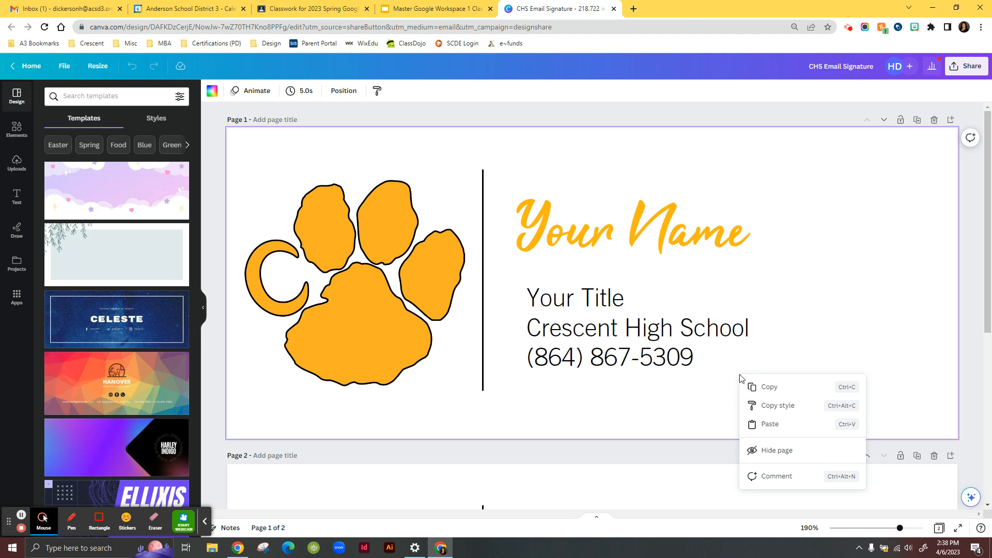
pyautogui.click(838, 314)
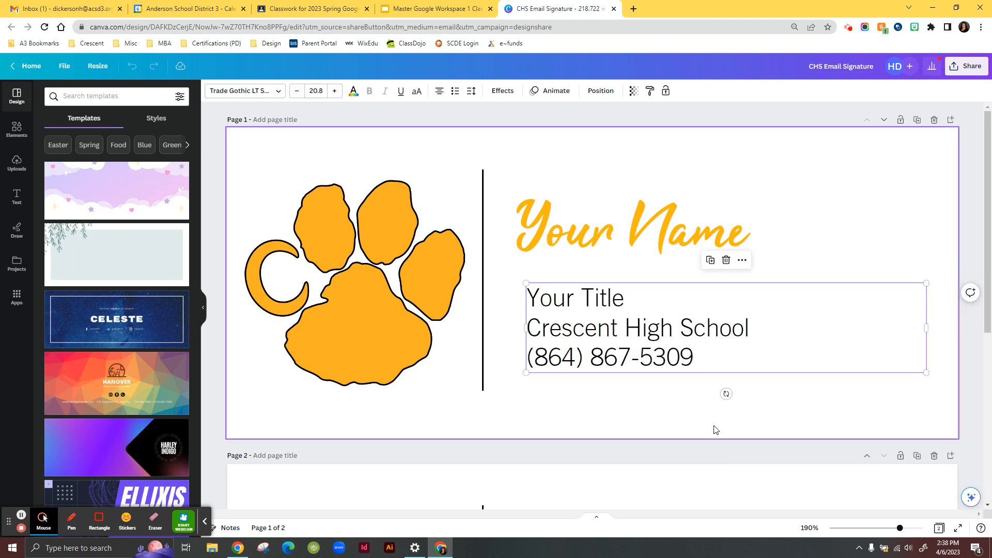
pyautogui.click(718, 432)
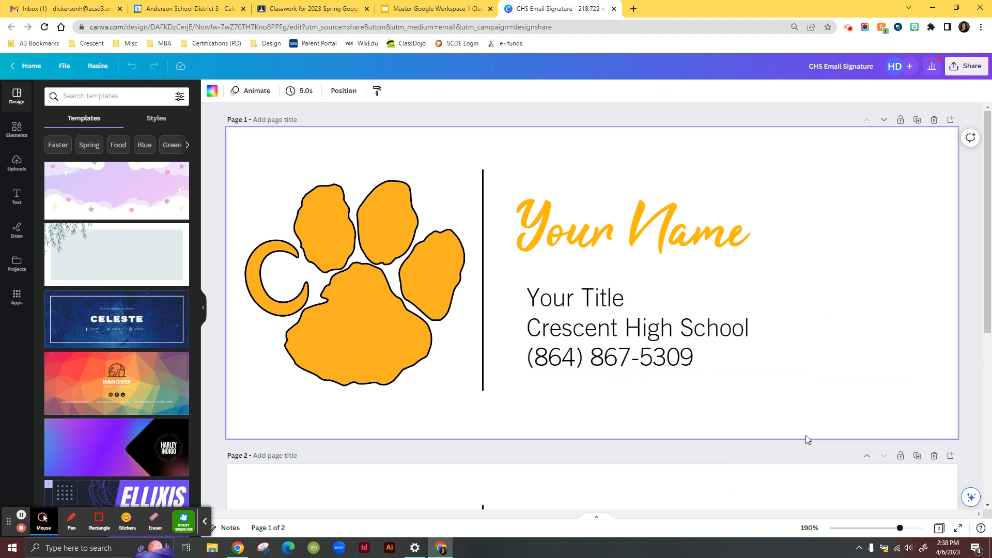
pyautogui.click(919, 121)
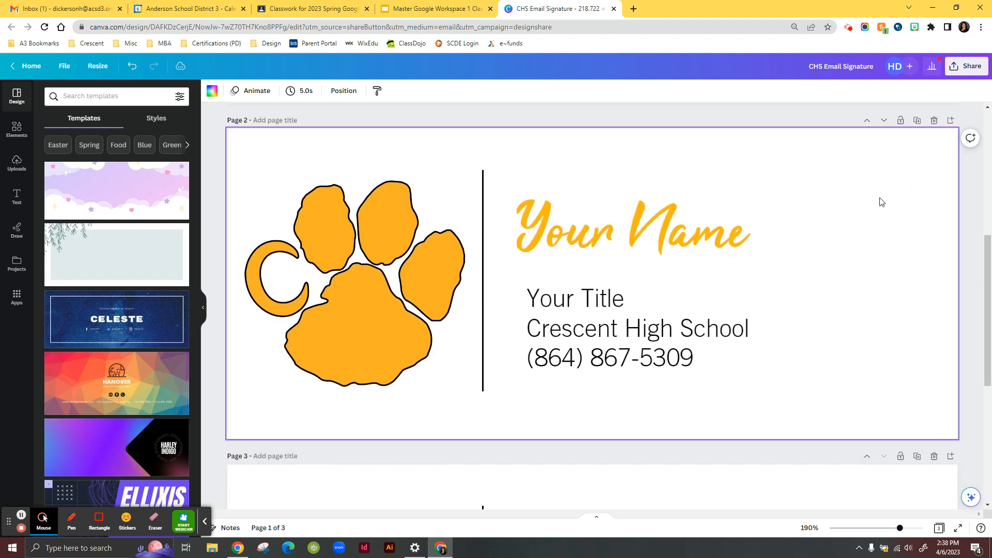
# - Replace the Your Name placeholder on the duplicated page with the user's full name
pyautogui.click(615, 250)
pyautogui.doubleClick(584, 235)
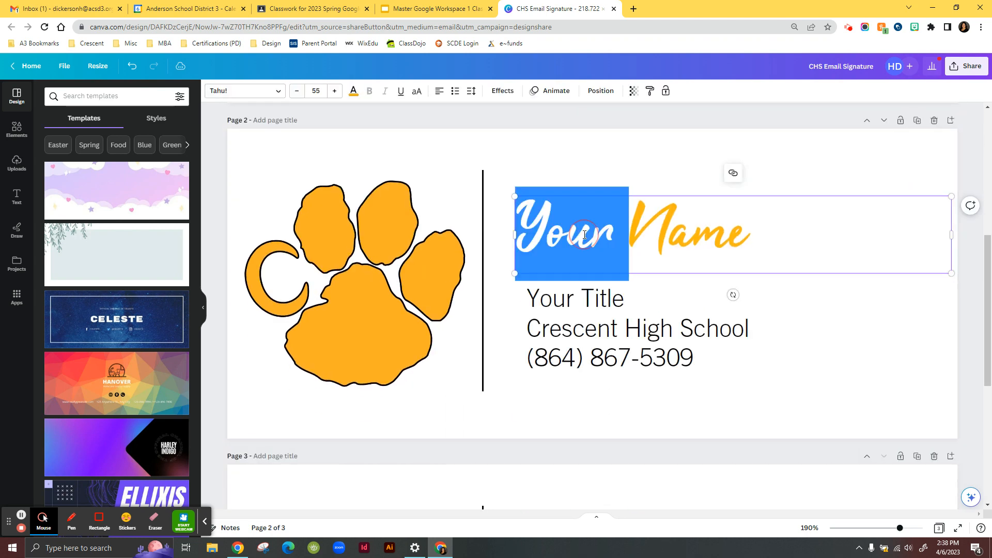
pyautogui.click(585, 234)
pyautogui.moveTo(747, 226); pyautogui.dragTo(456, 228)
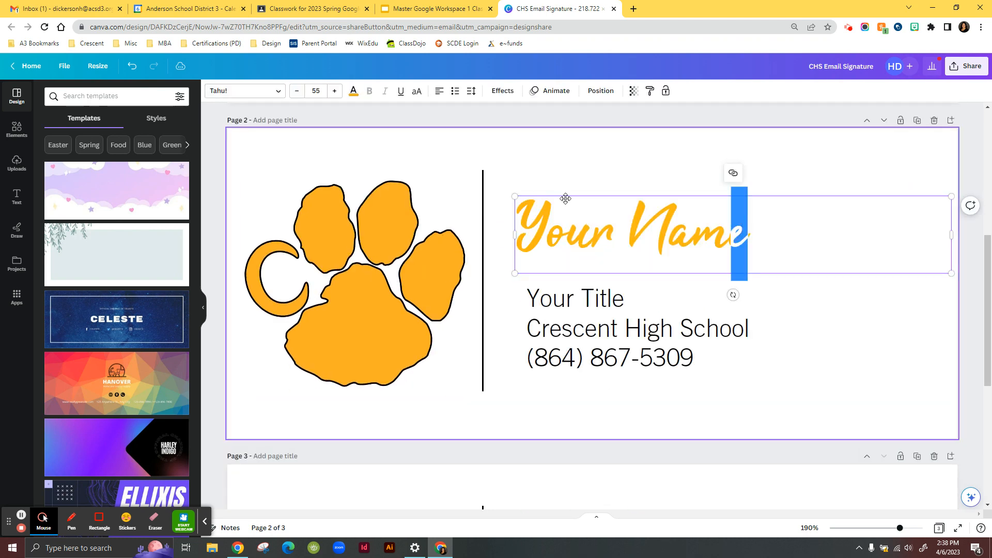
pyautogui.click(621, 228)
pyautogui.moveTo(747, 234); pyautogui.dragTo(506, 221)
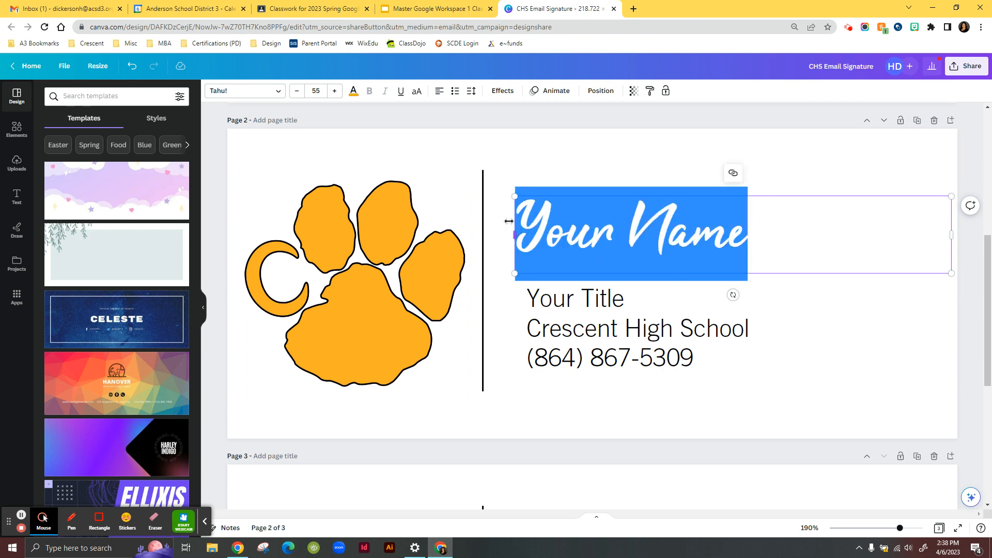
pyautogui.write('Heather Dci')
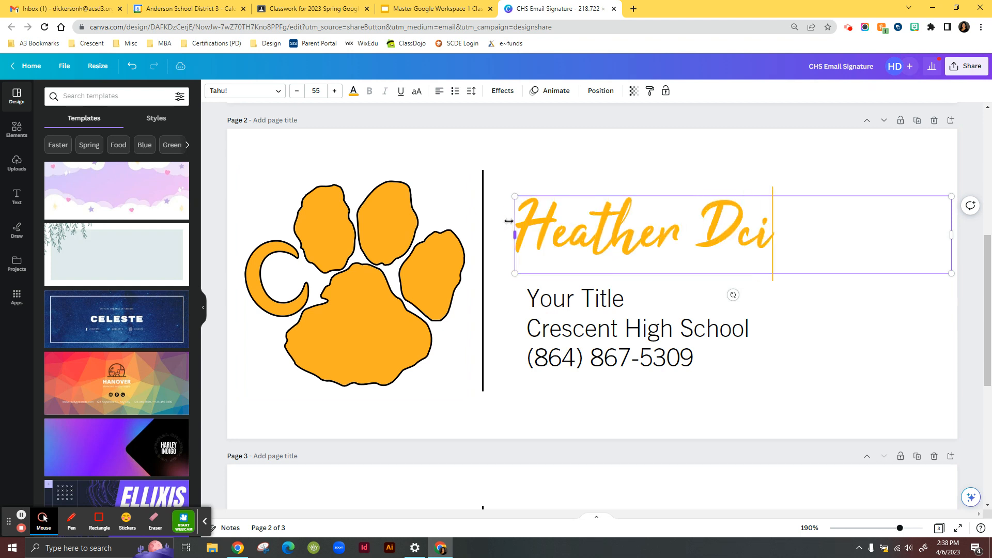
pyautogui.write('kerson')
# - Replace the Your Title placeholder with Digital Integration Specialist
pyautogui.click(564, 304)
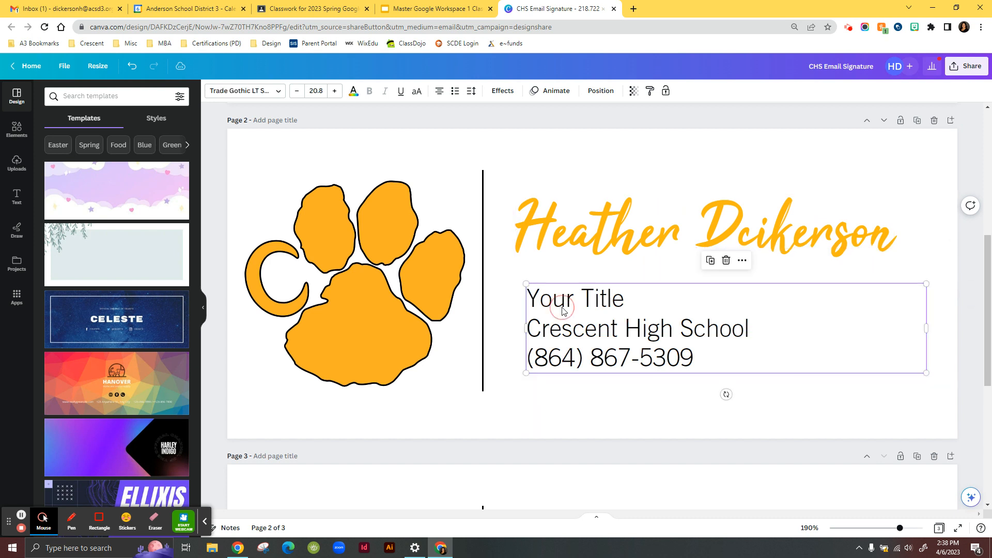
pyautogui.click(605, 293)
pyautogui.moveTo(635, 299); pyautogui.dragTo(496, 301)
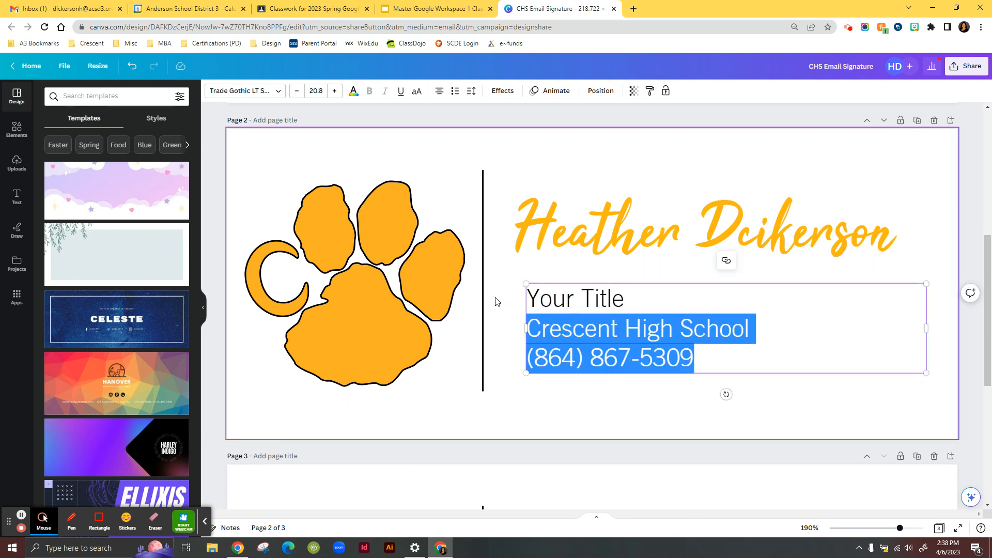
pyautogui.click(552, 299)
pyautogui.tripleClick(609, 302)
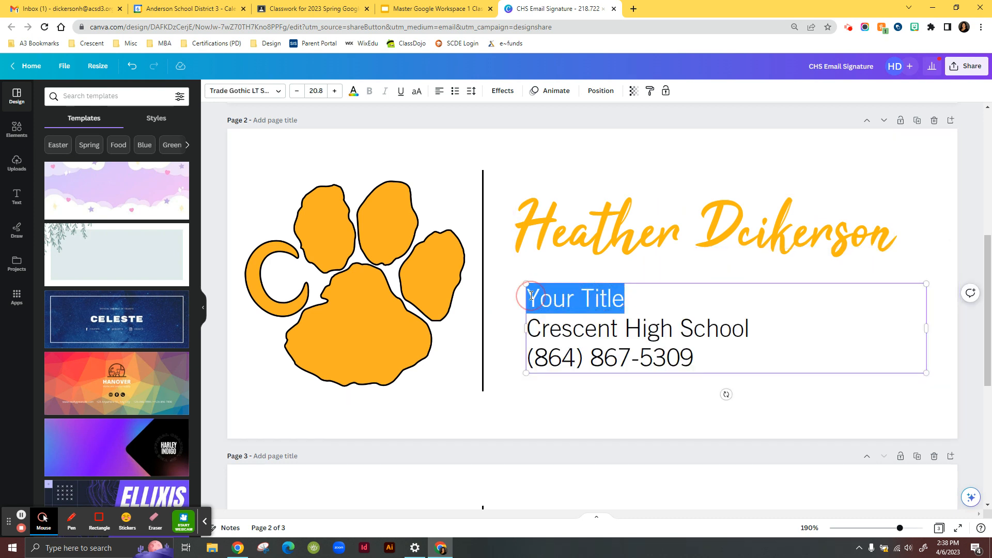
pyautogui.write('Digit')
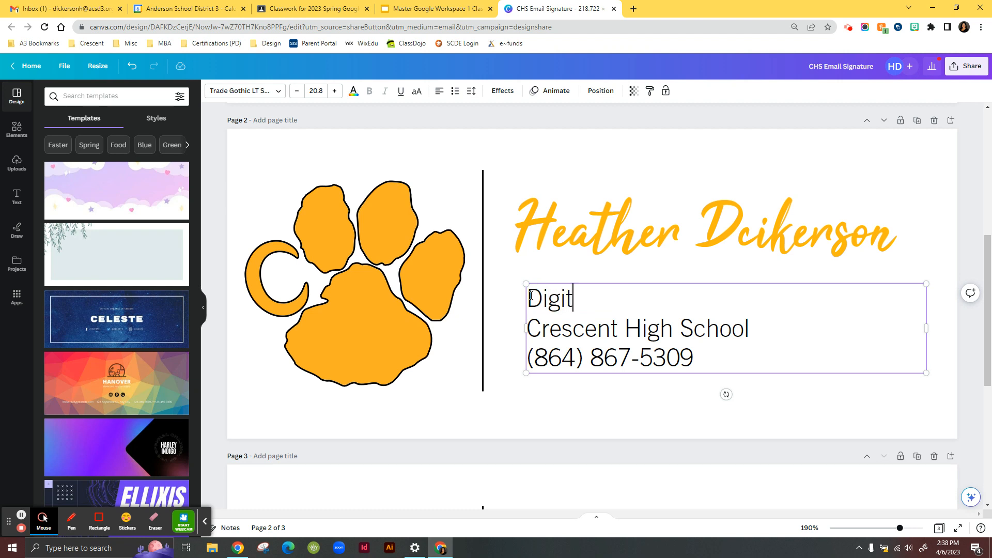
pyautogui.write('al Integra')
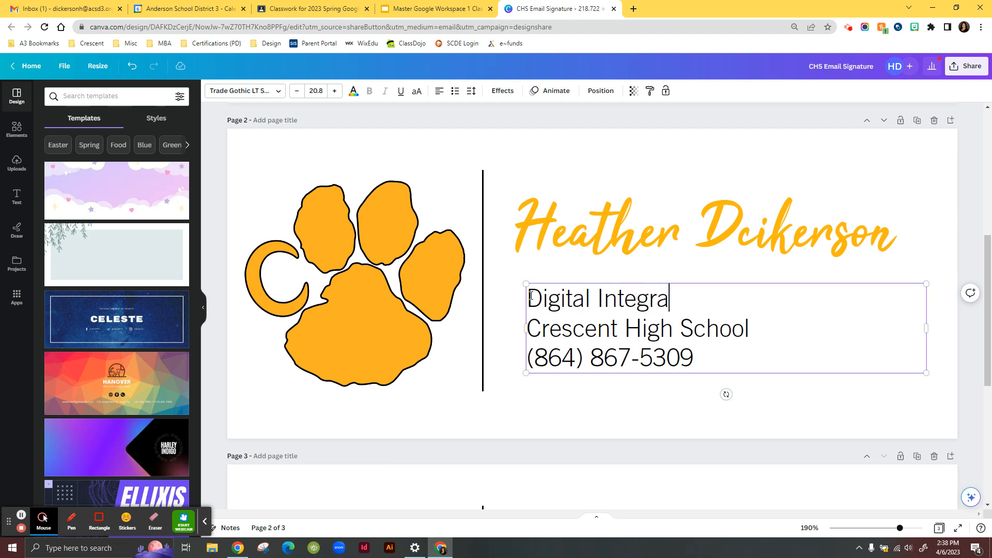
pyautogui.write('tion Special Cre')
pyautogui.press('BackSpace')
pyautogui.press('BackSpace')
pyautogui.write('e')
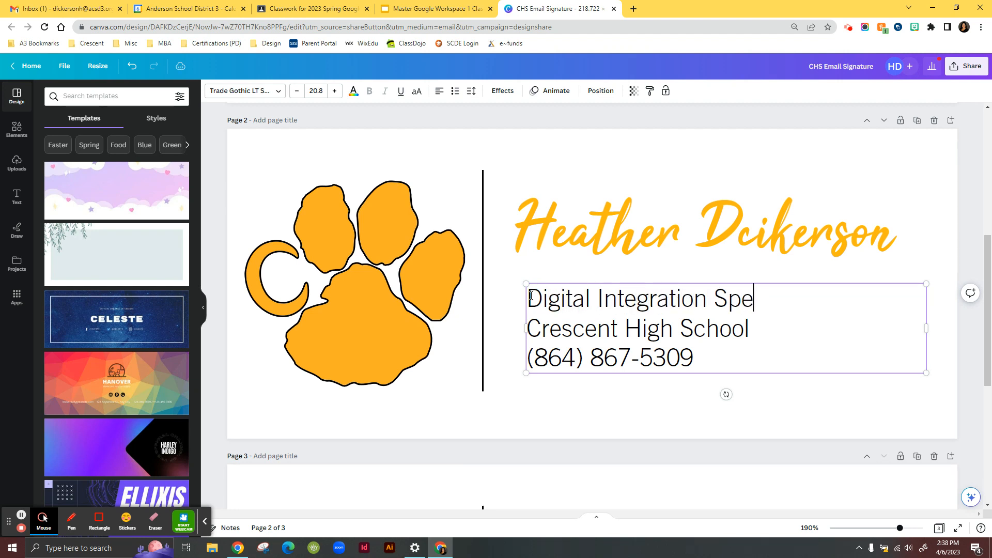
pyautogui.write('cialist')
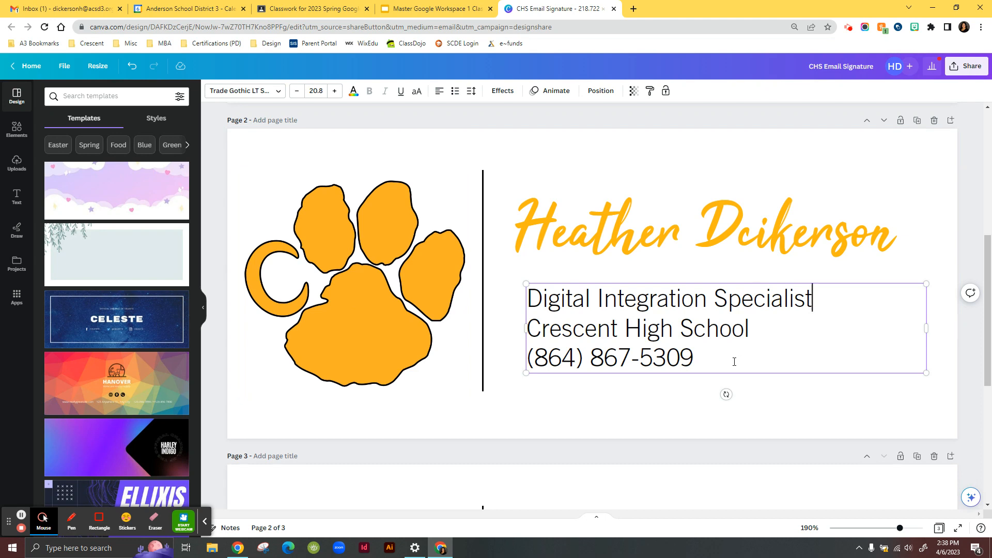
# - Download only the current page, Page 2, of the design as a PNG
pyautogui.scroll(5, 738, 272)
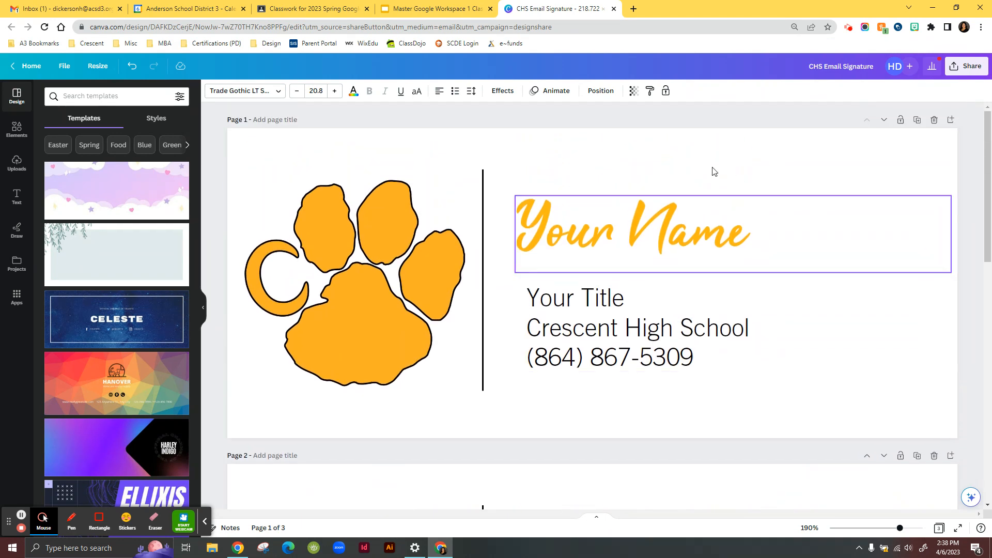
pyautogui.scroll(-1, 519, 290)
pyautogui.scroll(2, 518, 290)
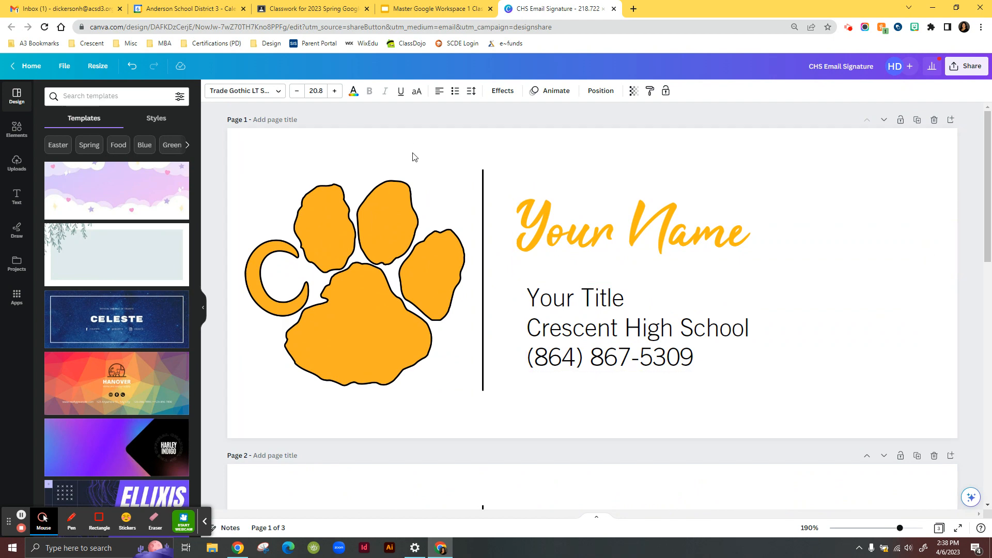
pyautogui.scroll(-5, 802, 447)
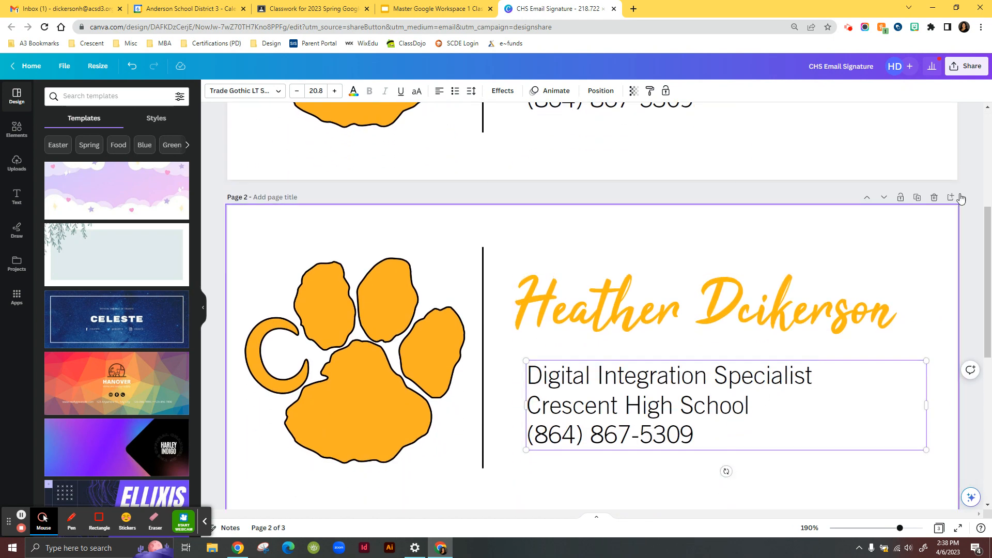
pyautogui.click(978, 70)
pyautogui.click(872, 305)
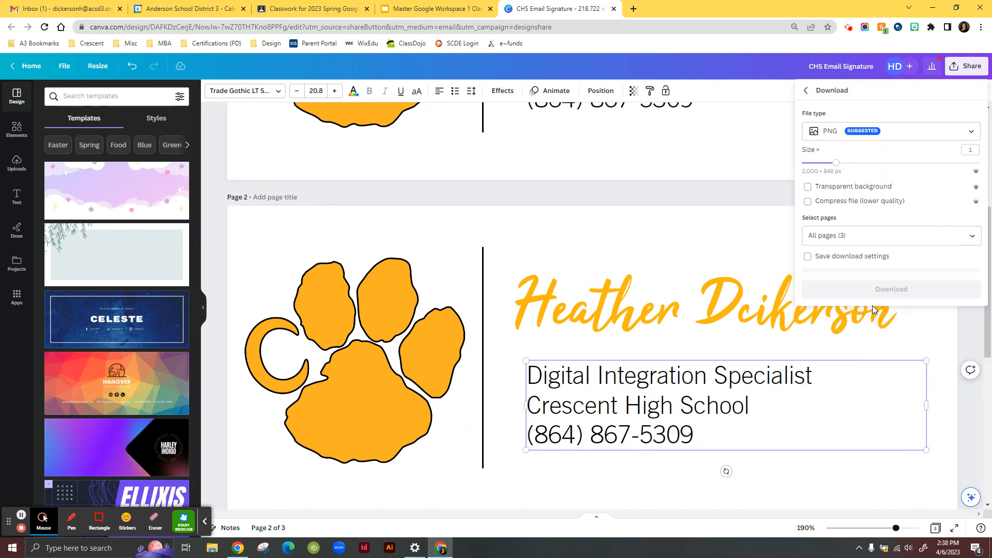
pyautogui.click(894, 236)
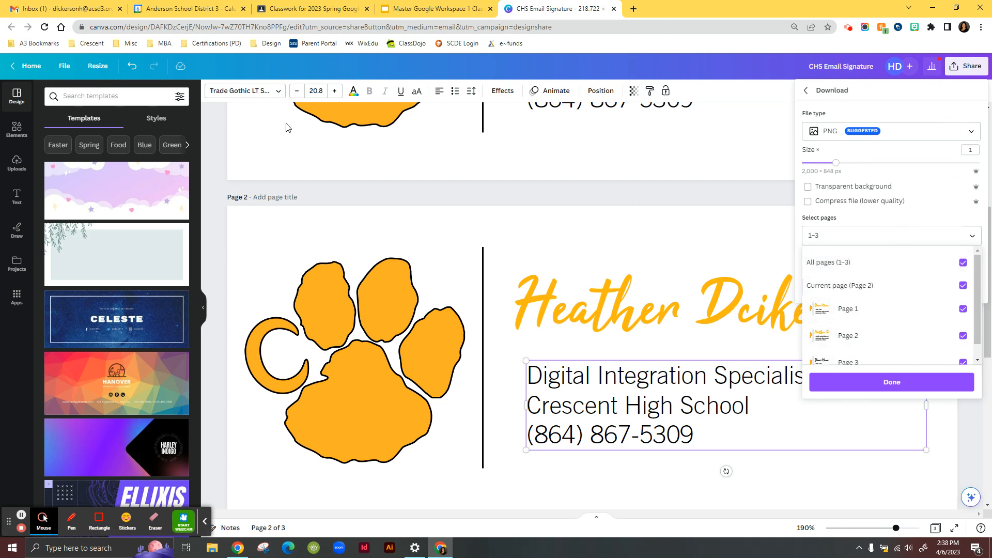
pyautogui.click(964, 264)
pyautogui.click(964, 286)
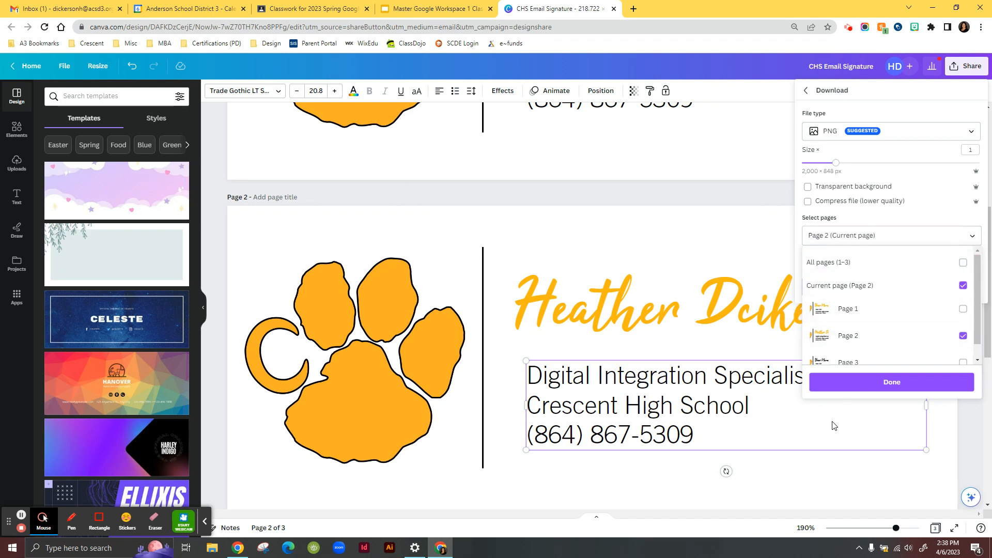
pyautogui.click(889, 383)
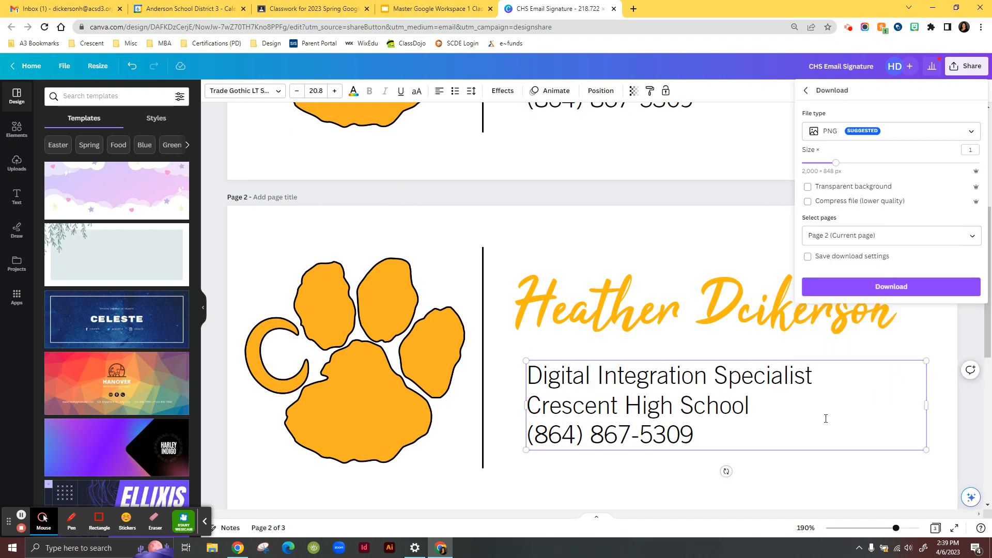
pyautogui.click(891, 287)
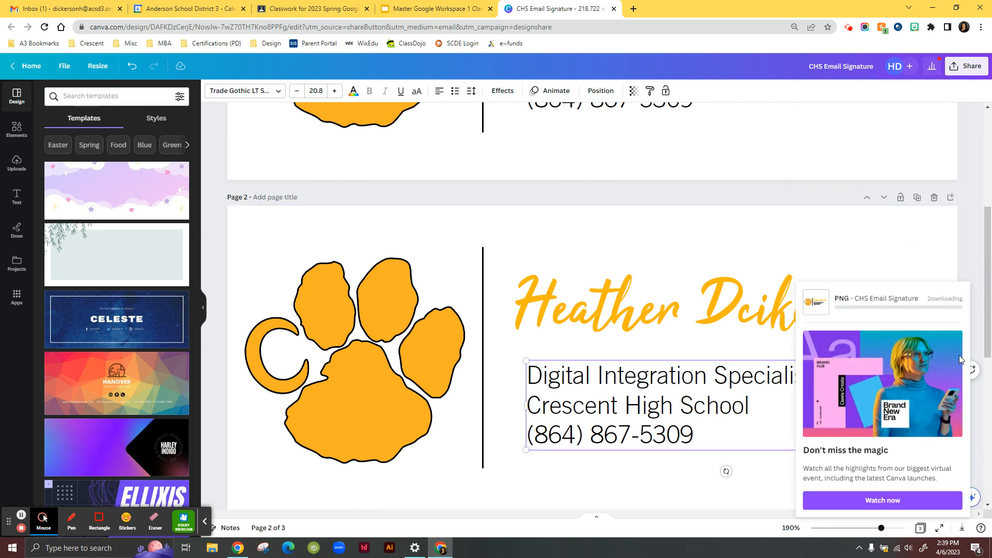
# - Dismiss the download popup and switch to the Gmail inbox tab
pyautogui.click(206, 522)
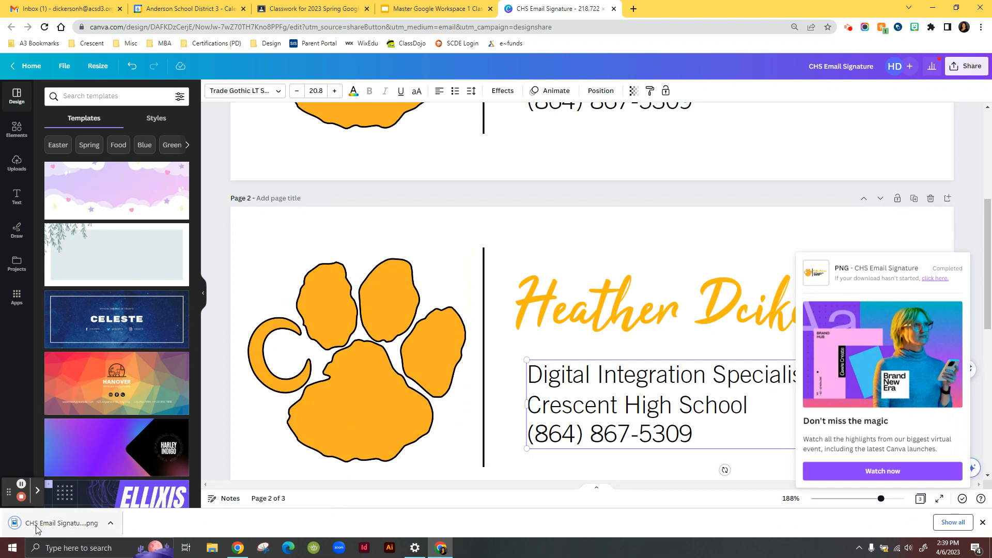
pyautogui.click(972, 236)
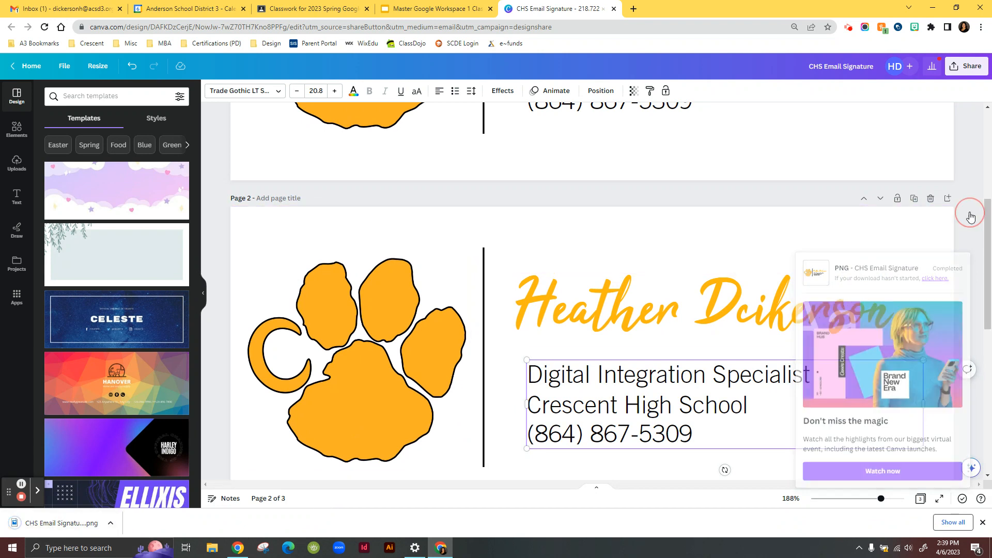
pyautogui.scroll(-2, 512, 414)
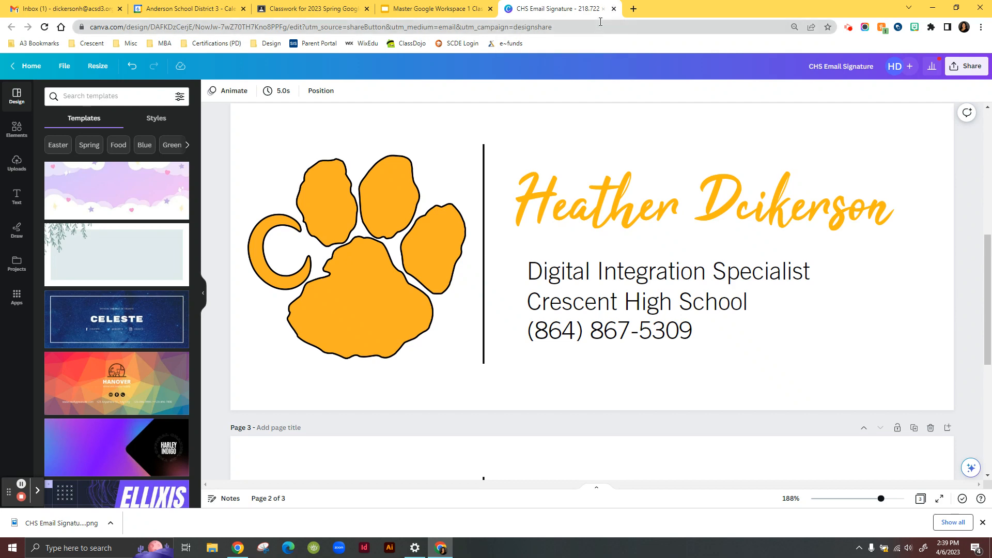
pyautogui.click(614, 9)
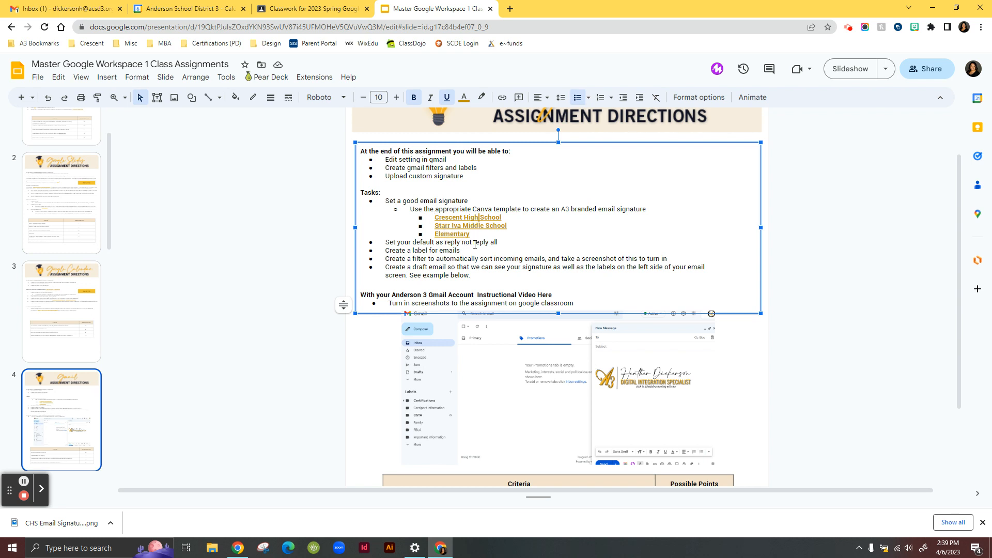
pyautogui.click(290, 262)
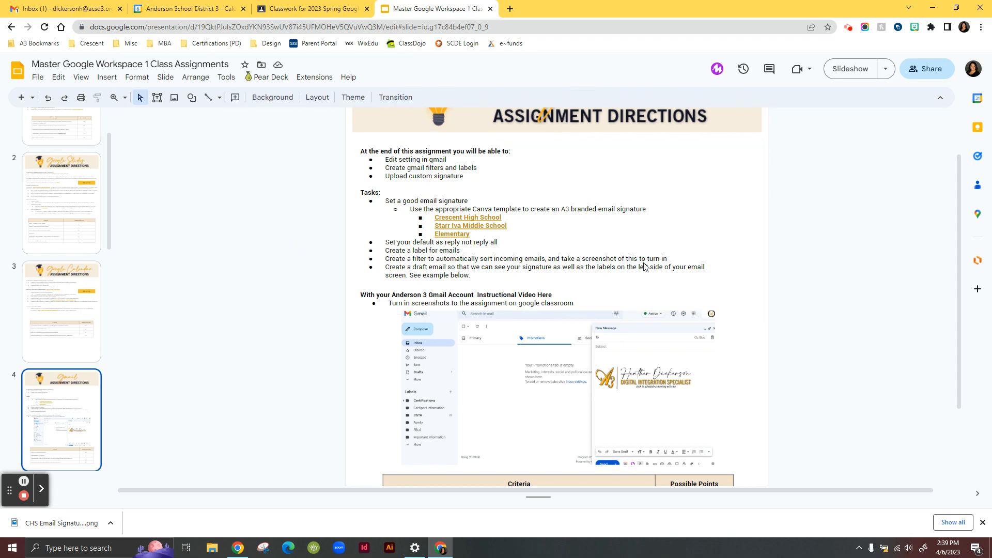
pyautogui.click(168, 9)
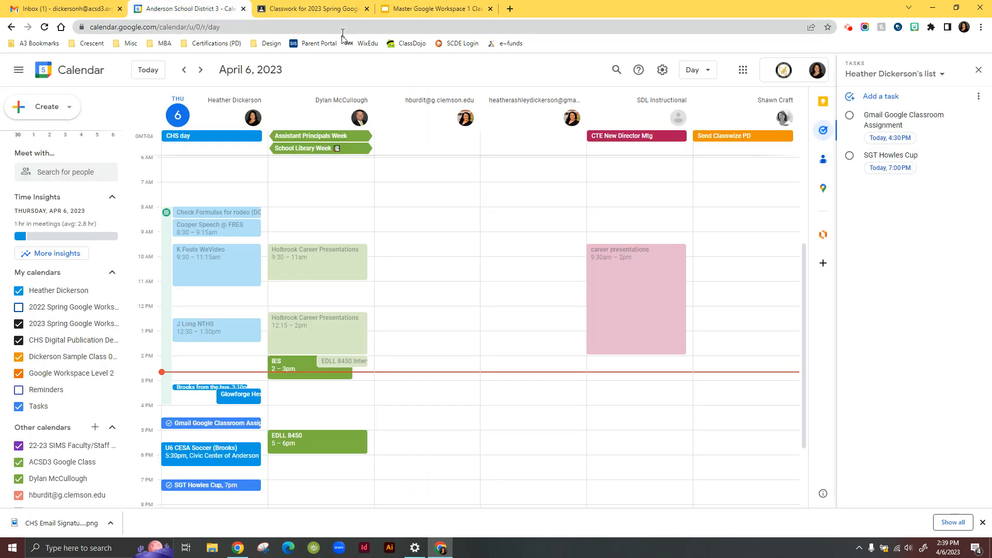
pyautogui.click(75, 7)
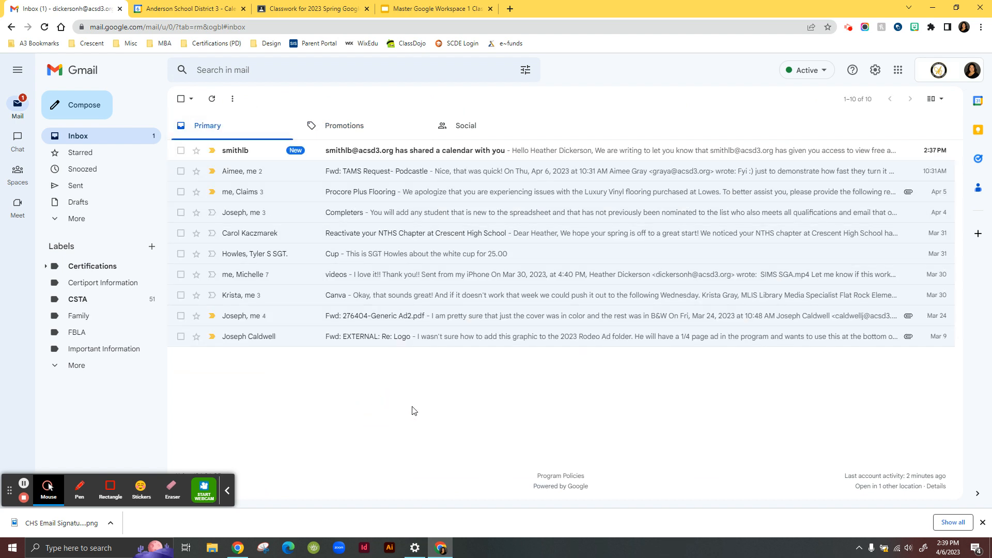
# - Open all Gmail settings and create a new signature named My signature
pyautogui.click(876, 76)
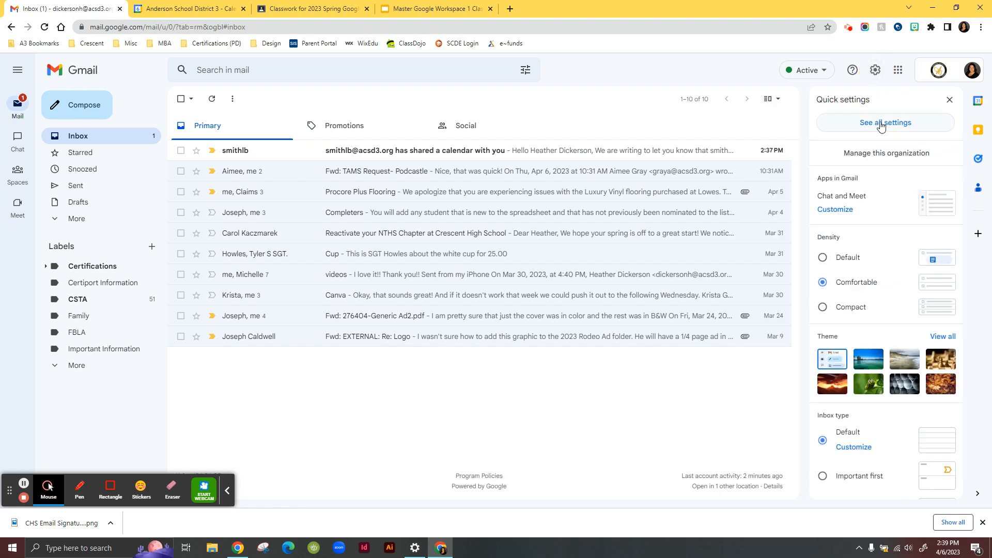
pyautogui.click(881, 129)
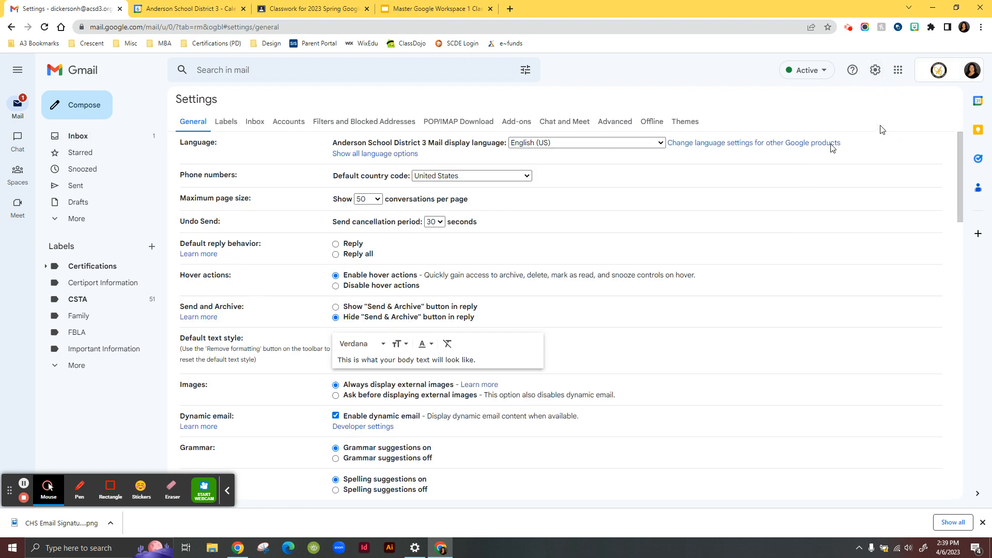
pyautogui.scroll(-2, 499, 280)
pyautogui.scroll(-8, 498, 280)
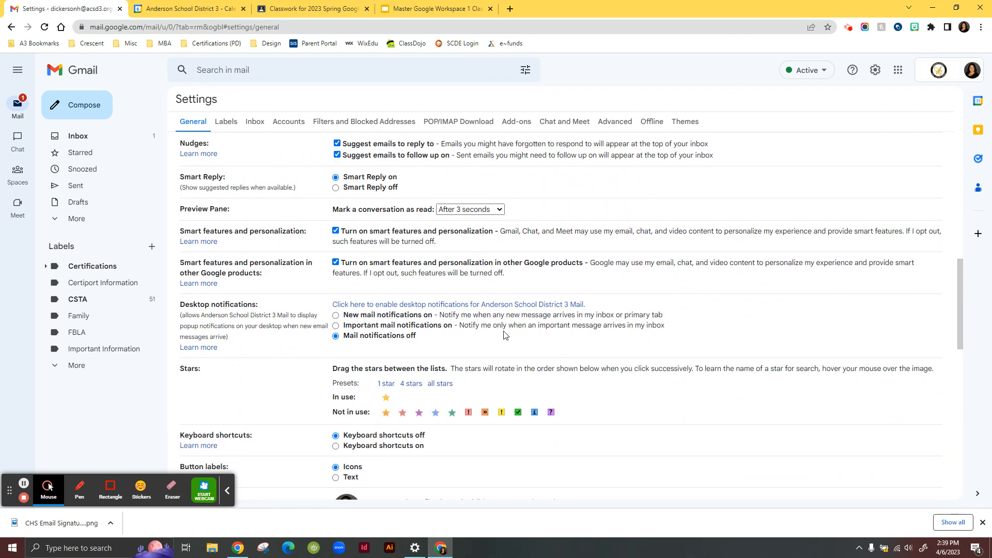
pyautogui.scroll(-4, 506, 334)
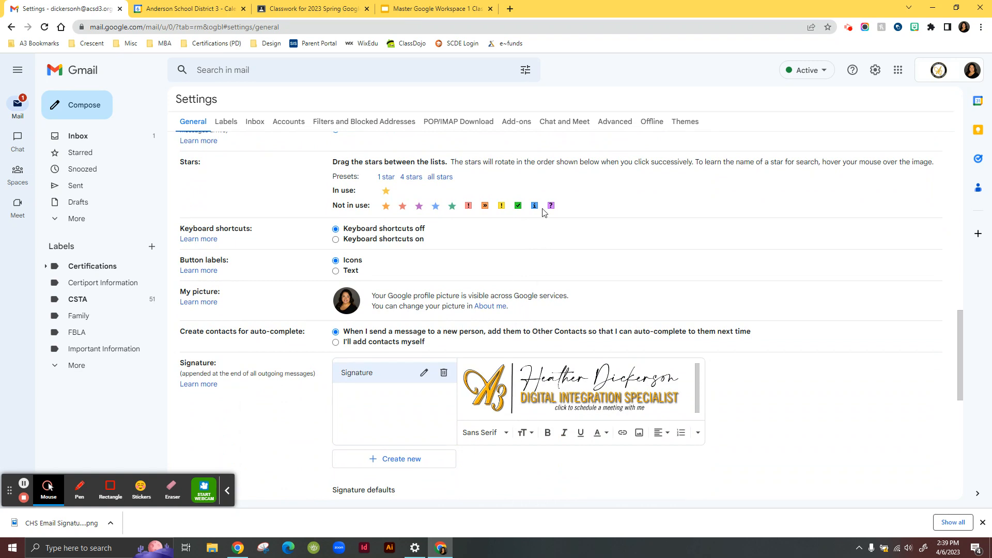
pyautogui.scroll(-4, 269, 166)
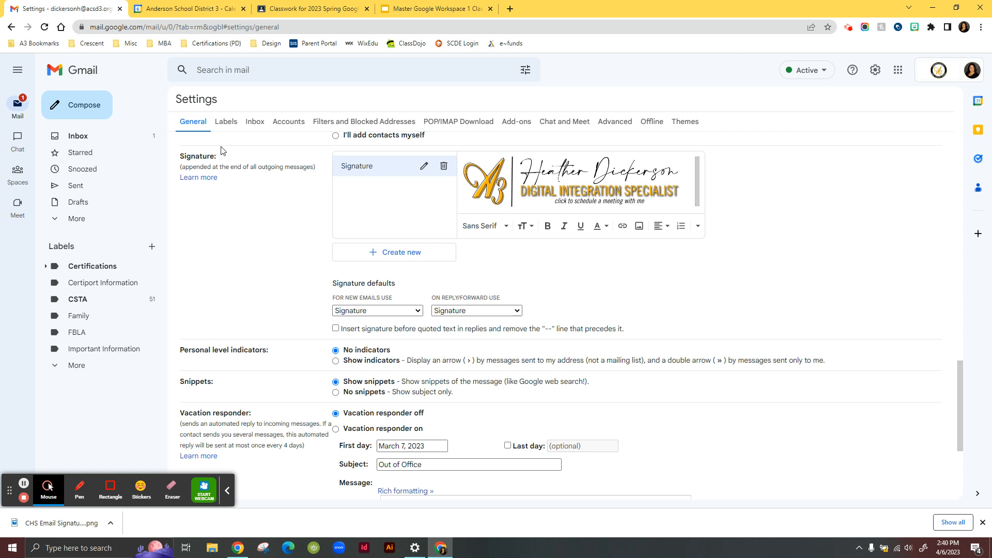
pyautogui.click(408, 255)
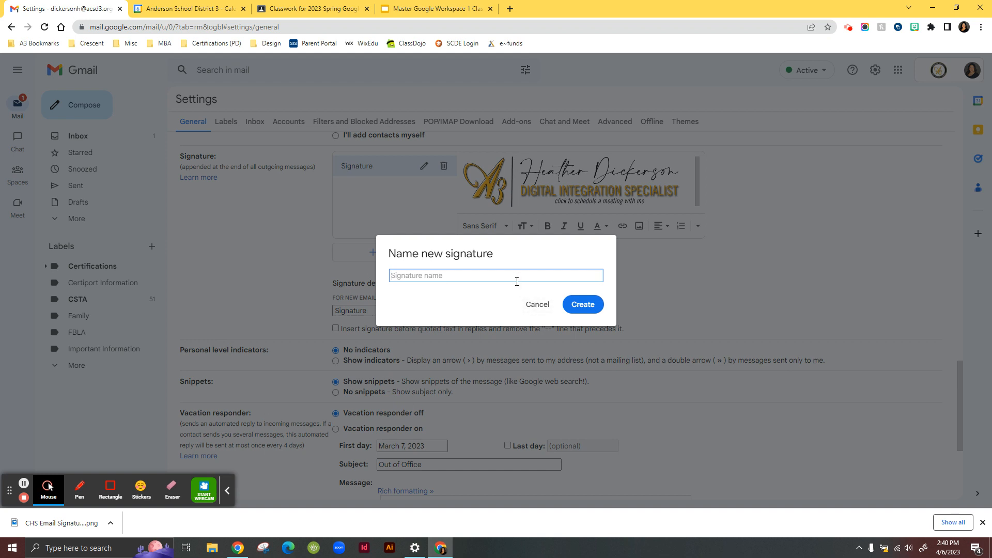
pyautogui.write('My signature')
pyautogui.click(572, 310)
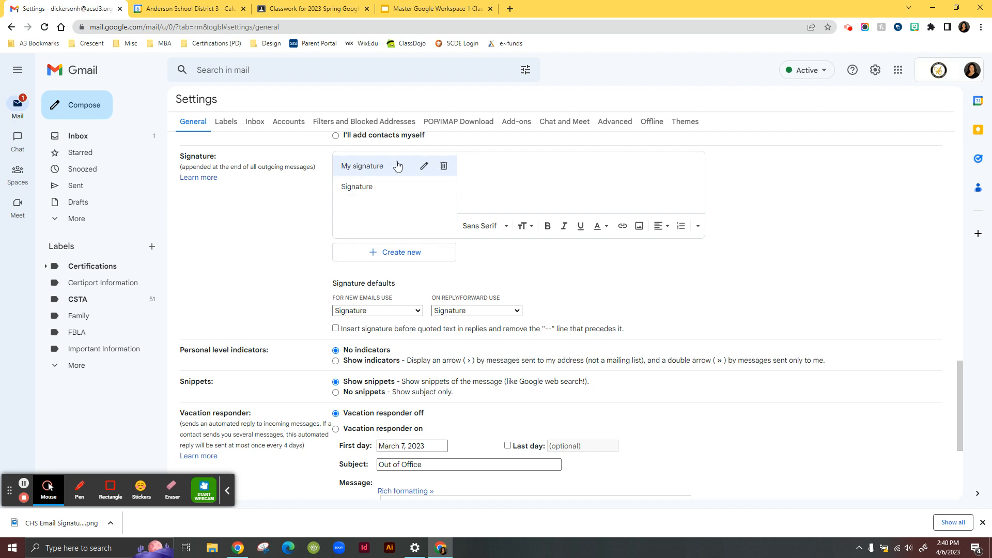
# - Upload the CHS Email Signature.png image from Downloads into the new signature
pyautogui.scroll(2, 577, 237)
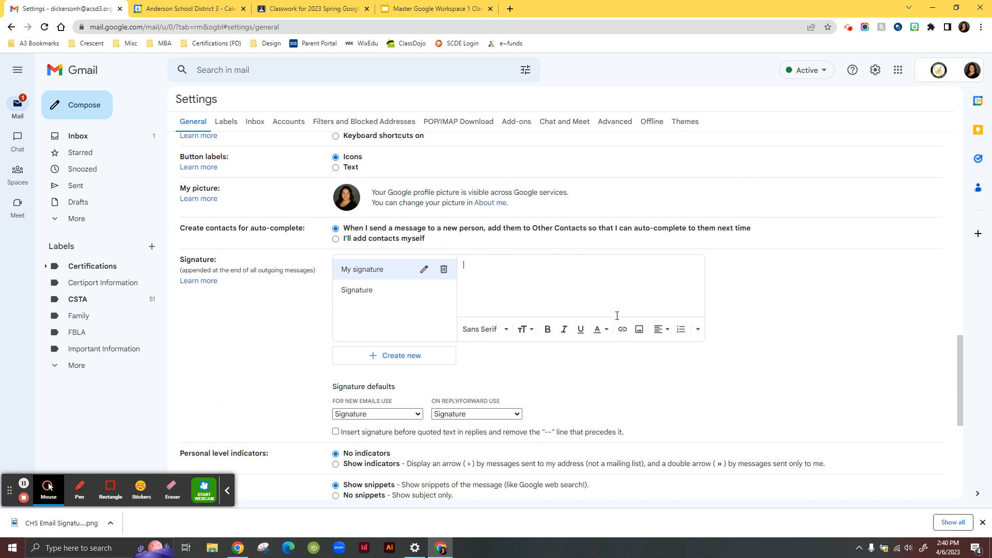
pyautogui.click(641, 333)
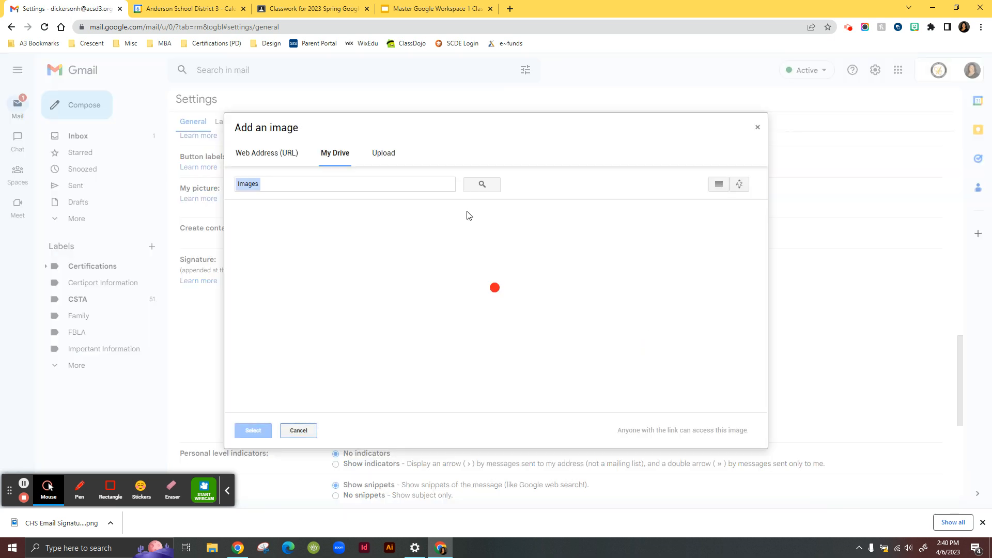
pyautogui.click(382, 154)
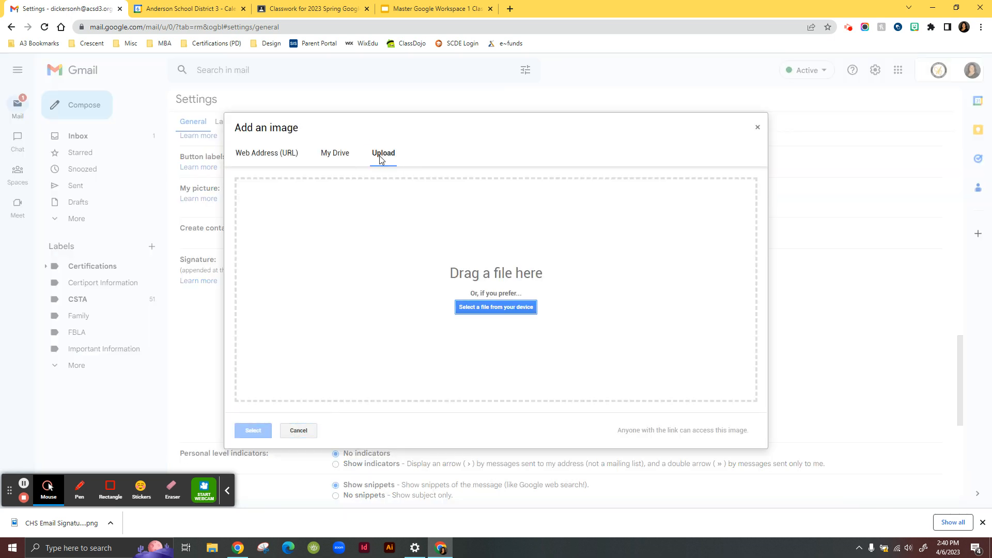
pyautogui.click(501, 310)
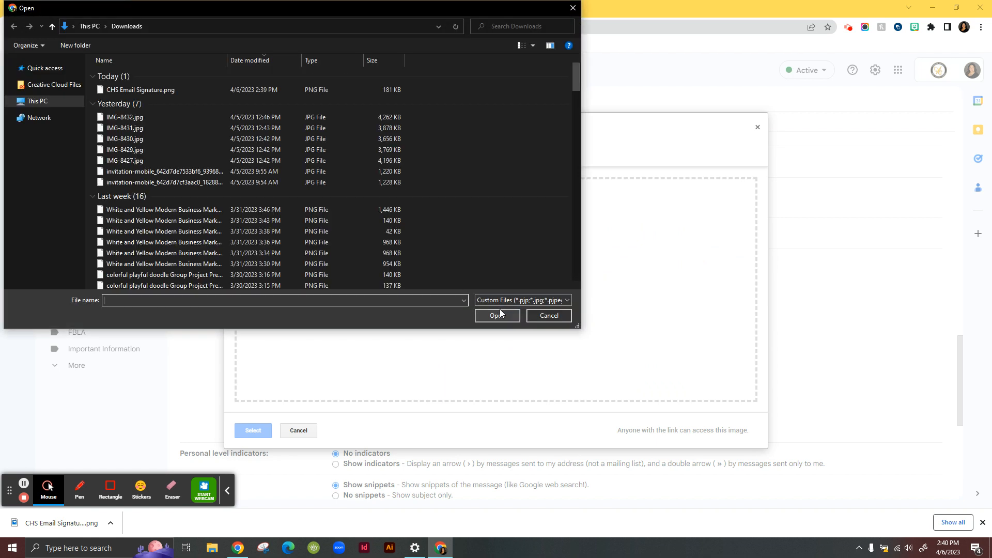
pyautogui.click(152, 88)
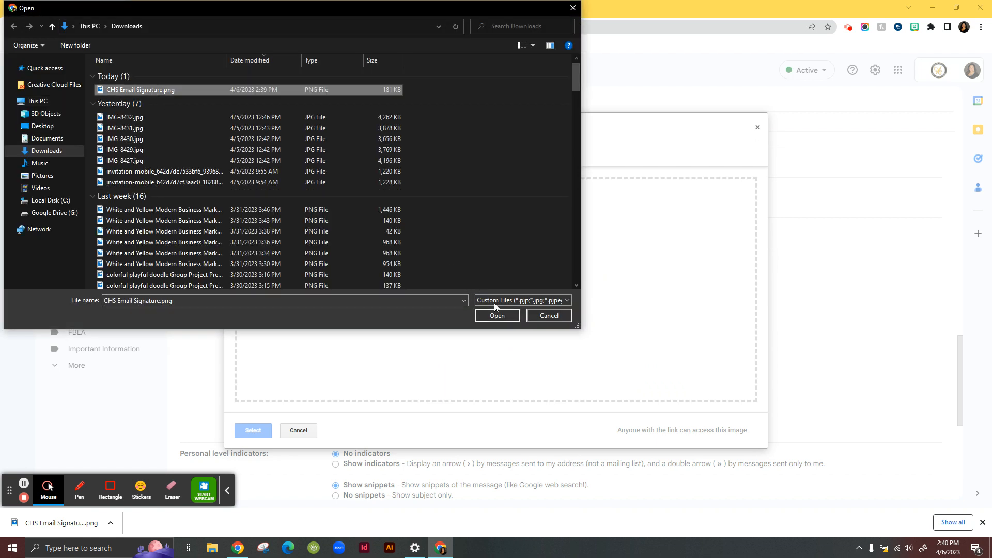
pyautogui.click(506, 316)
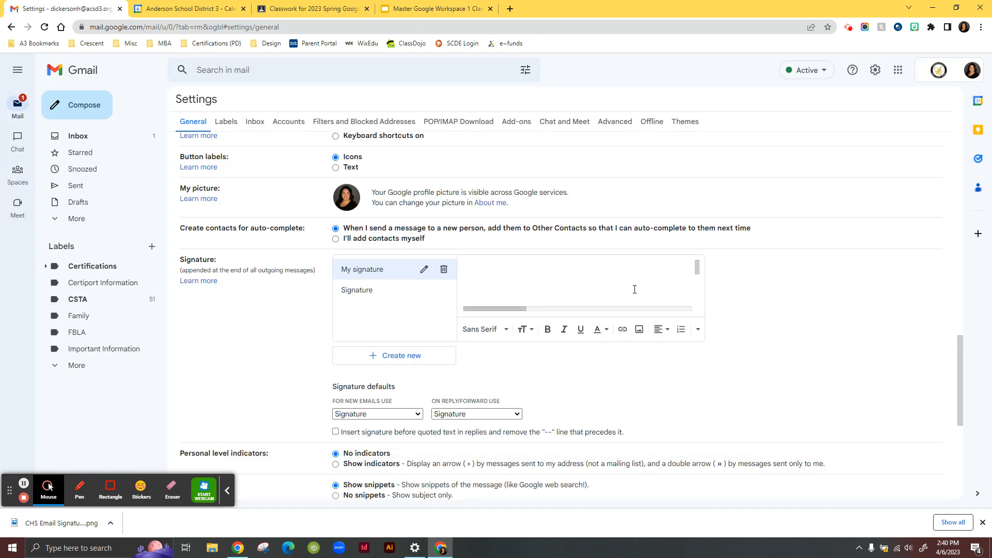
# - Resize the signature image to Large
pyautogui.scroll(3, 632, 293)
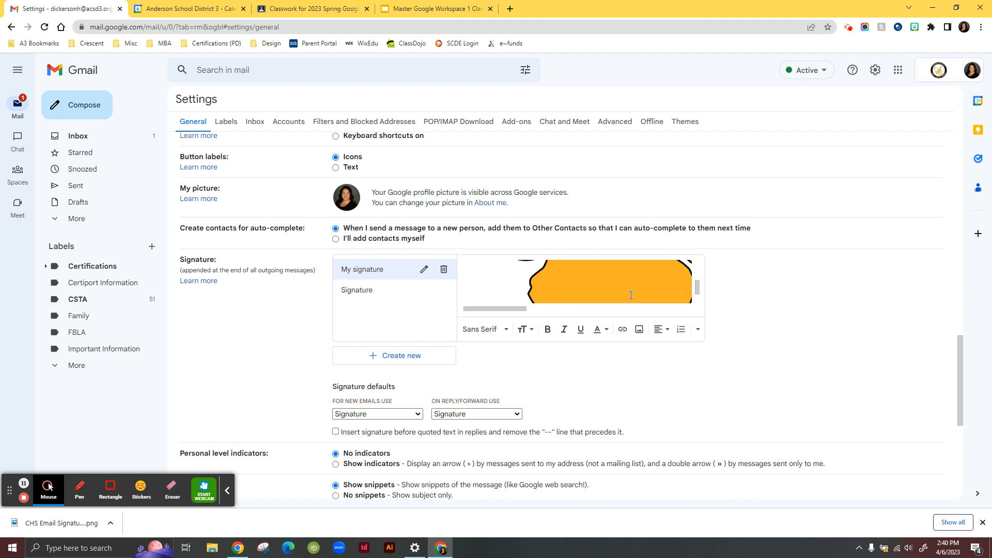
pyautogui.click(606, 299)
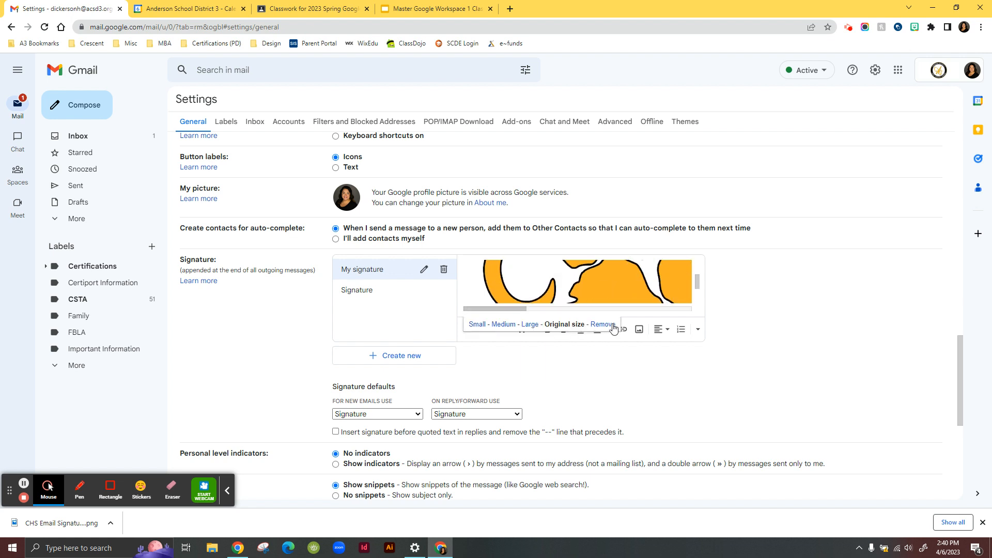
pyautogui.click(503, 324)
pyautogui.click(532, 324)
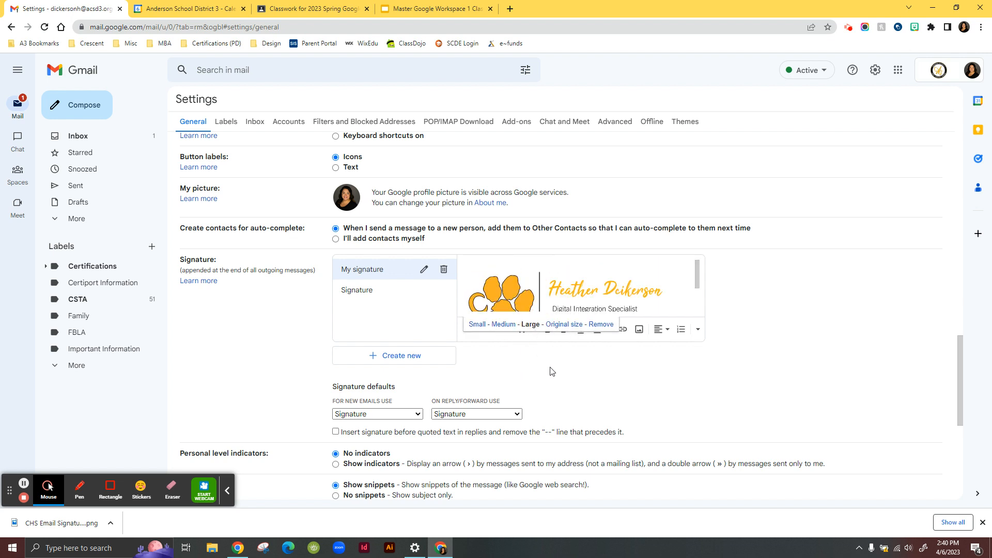
# - Cancel the unsaved settings changes and return to the inbox
pyautogui.scroll(2, 610, 285)
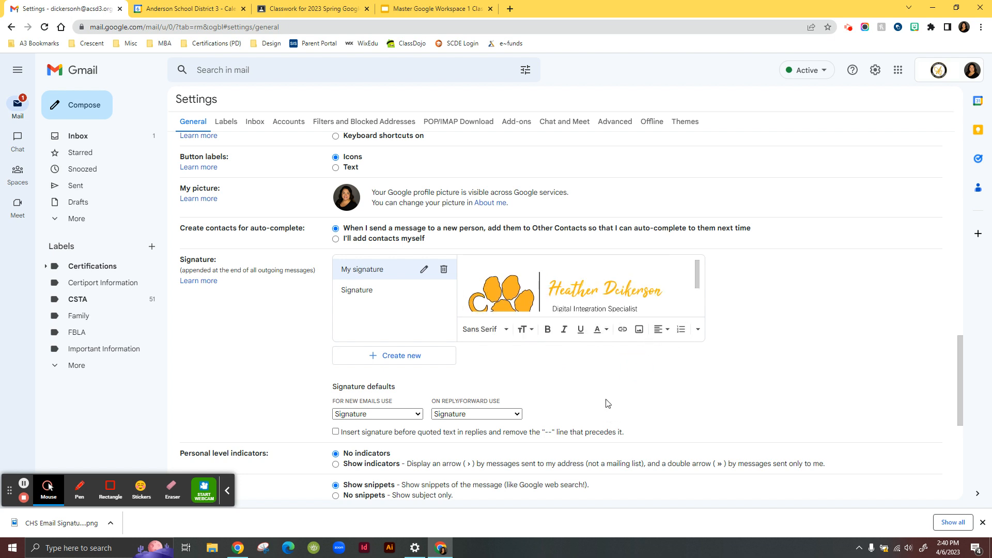
pyautogui.scroll(-6, 608, 403)
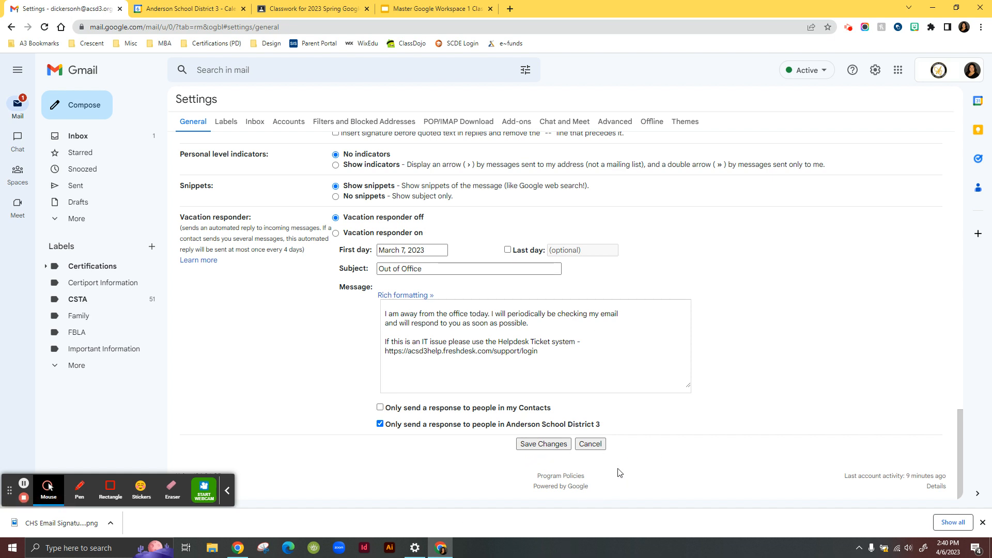
pyautogui.scroll(6, 368, 324)
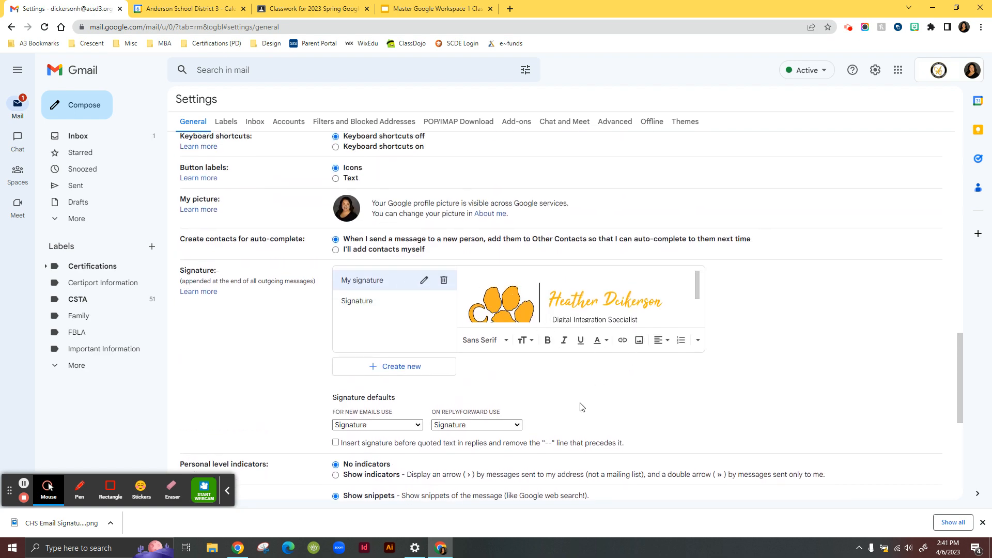
pyautogui.scroll(-6, 581, 407)
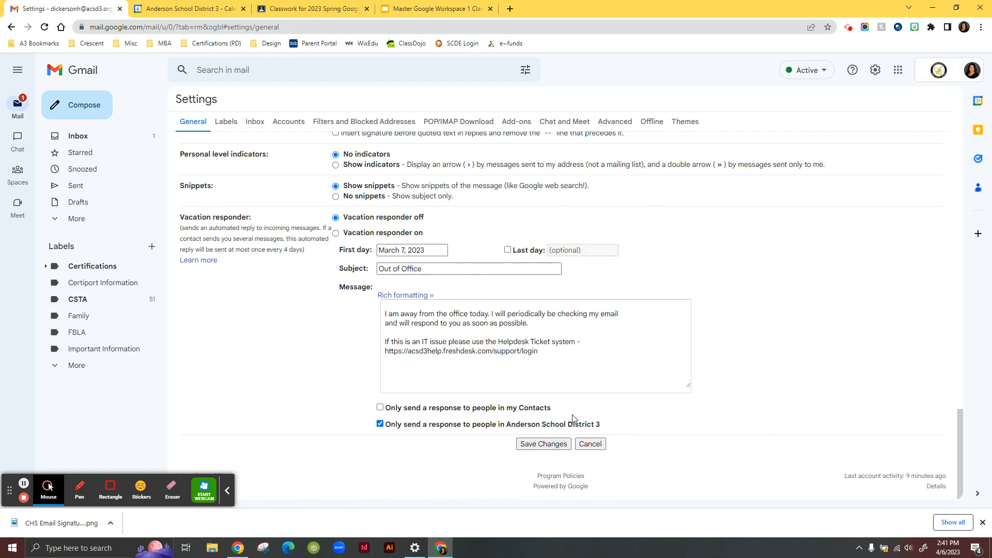
pyautogui.click(597, 449)
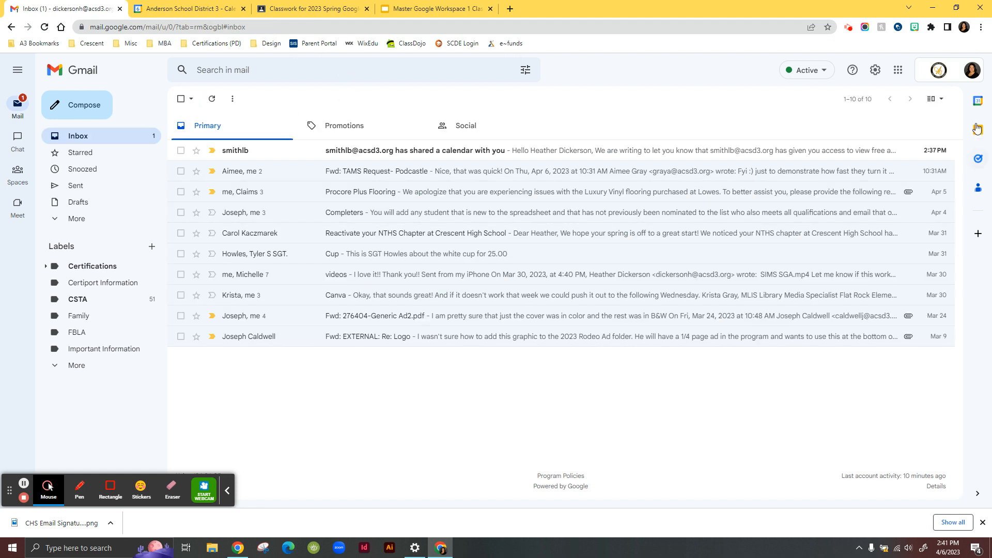
# - Reopen all settings, set the default reply behavior to Reply, and close the side panel
pyautogui.click(875, 70)
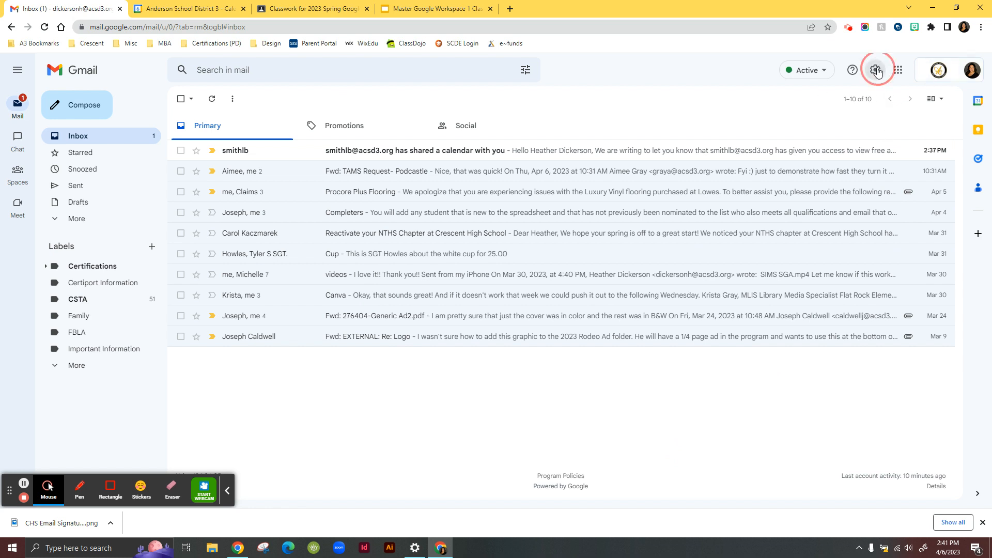
pyautogui.click(893, 129)
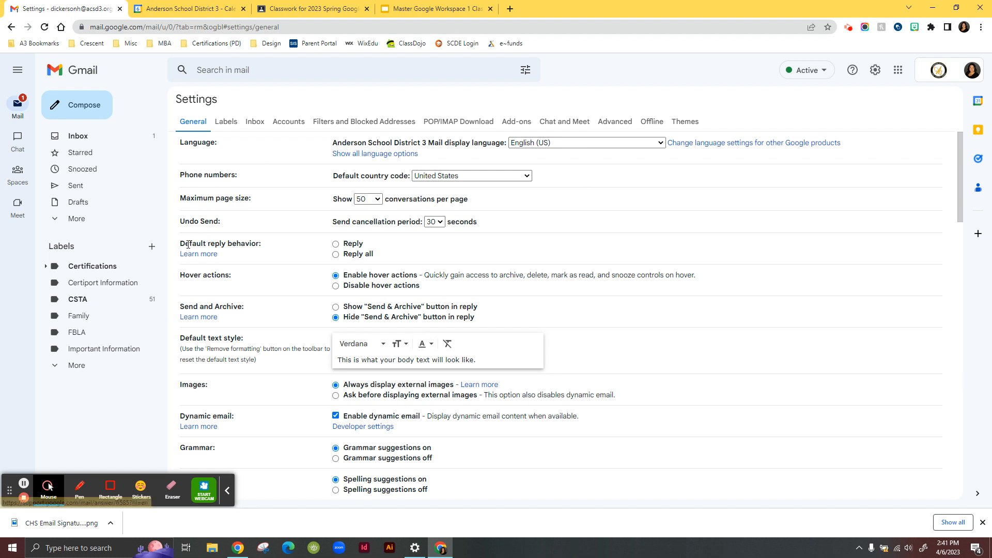
pyautogui.moveTo(185, 244); pyautogui.dragTo(267, 245)
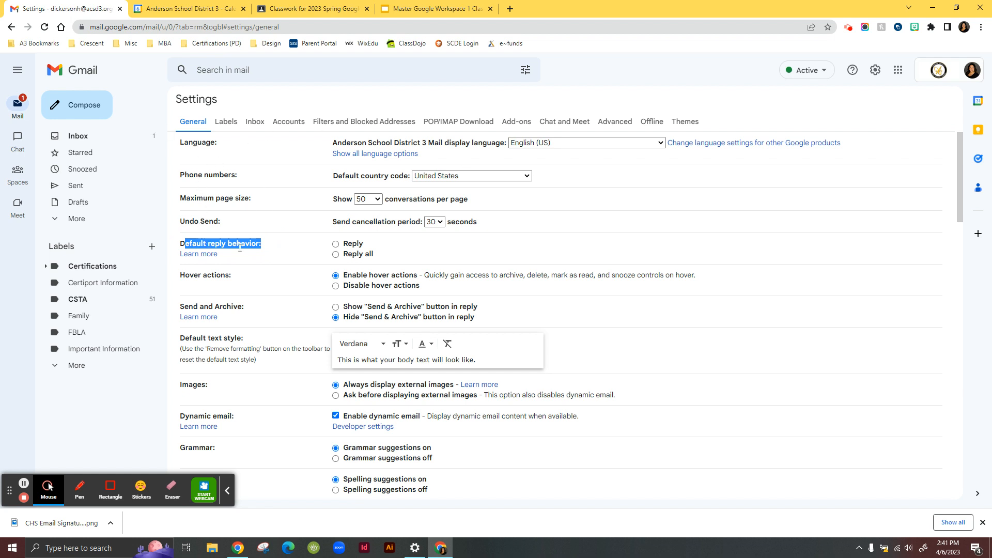
pyautogui.click(304, 257)
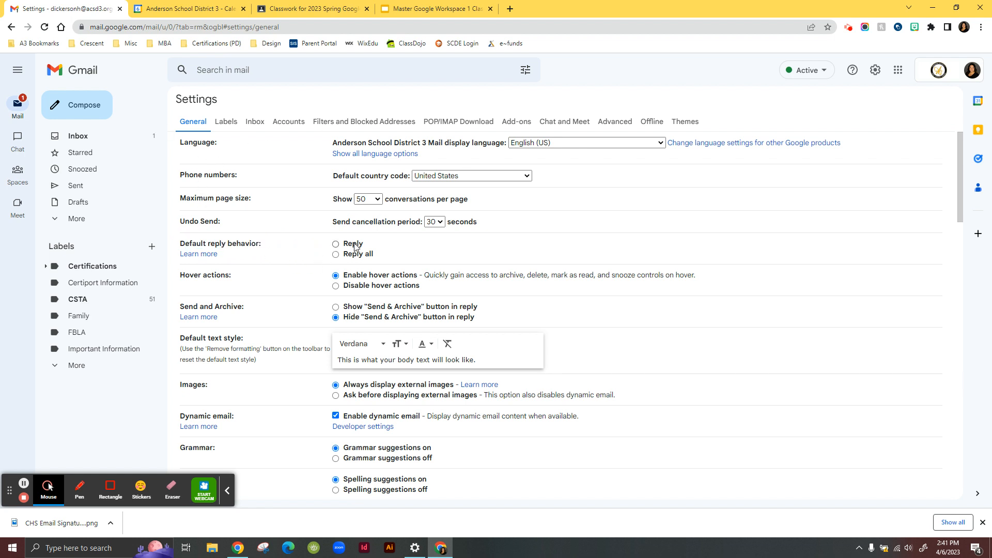
pyautogui.click(354, 246)
pyautogui.click(336, 244)
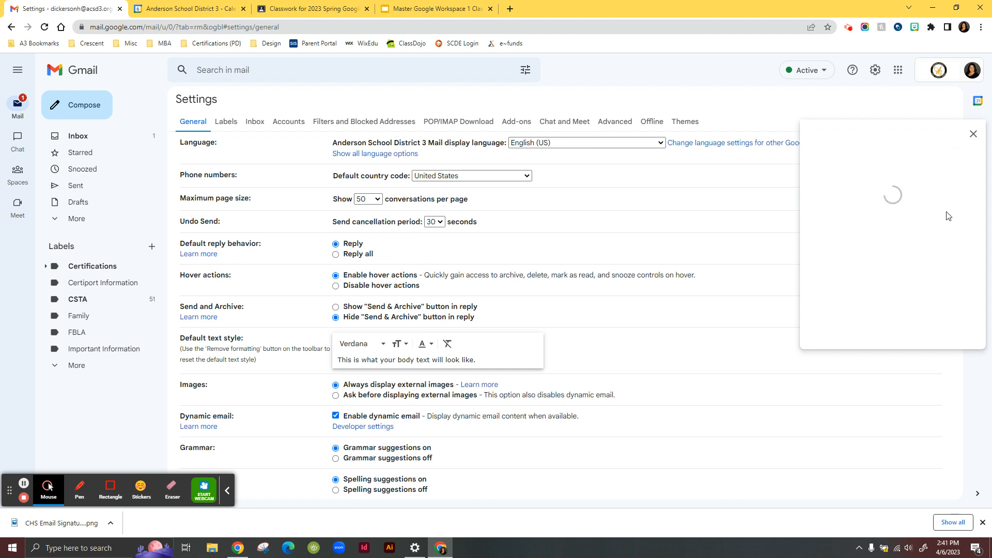
pyautogui.click(973, 135)
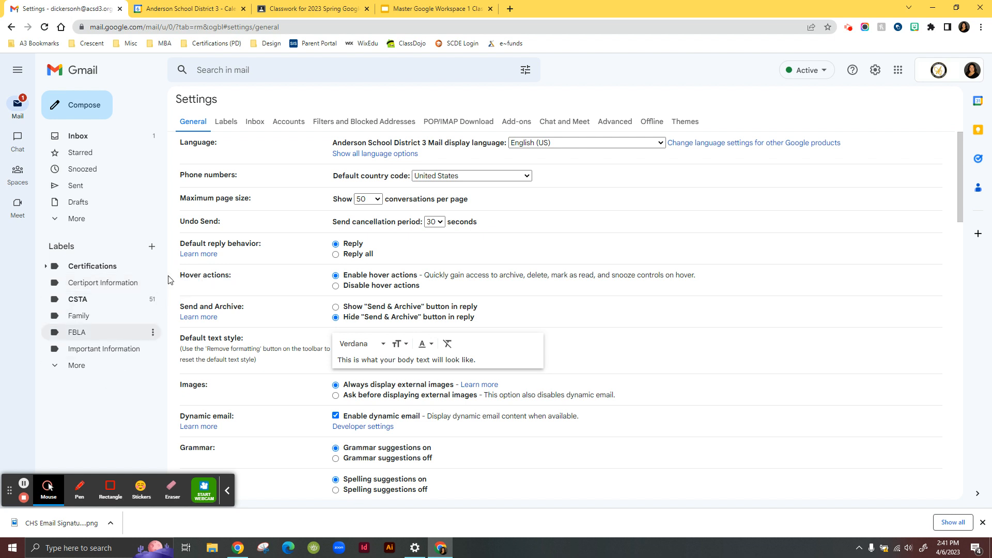
# - Review the Labels settings and the expanded list of mailbox folders
pyautogui.click(231, 122)
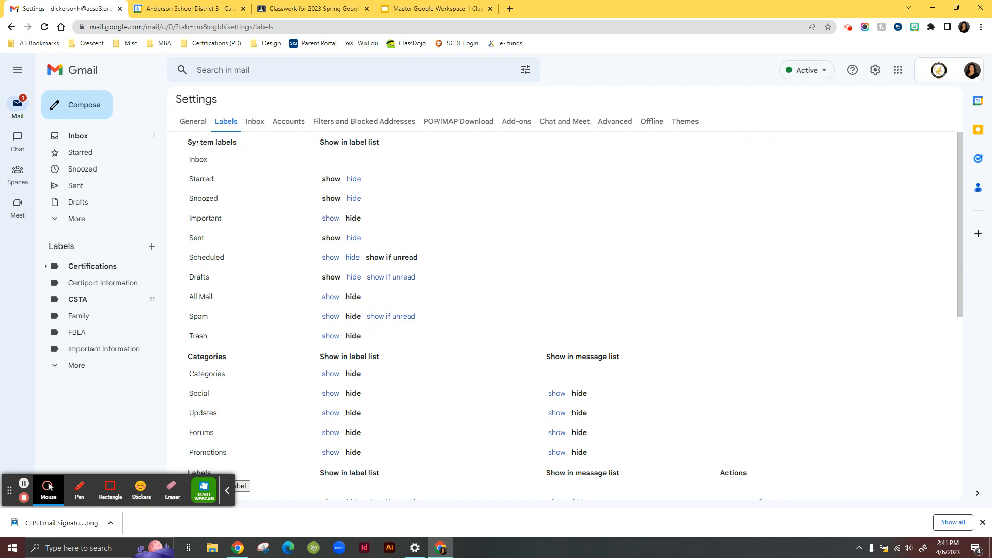
pyautogui.moveTo(17, 139)
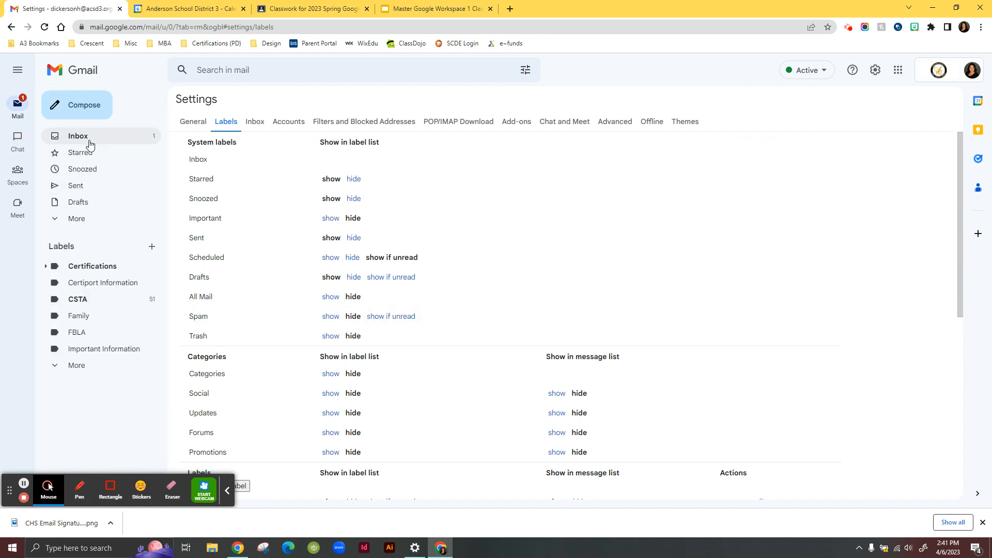
pyautogui.click(83, 223)
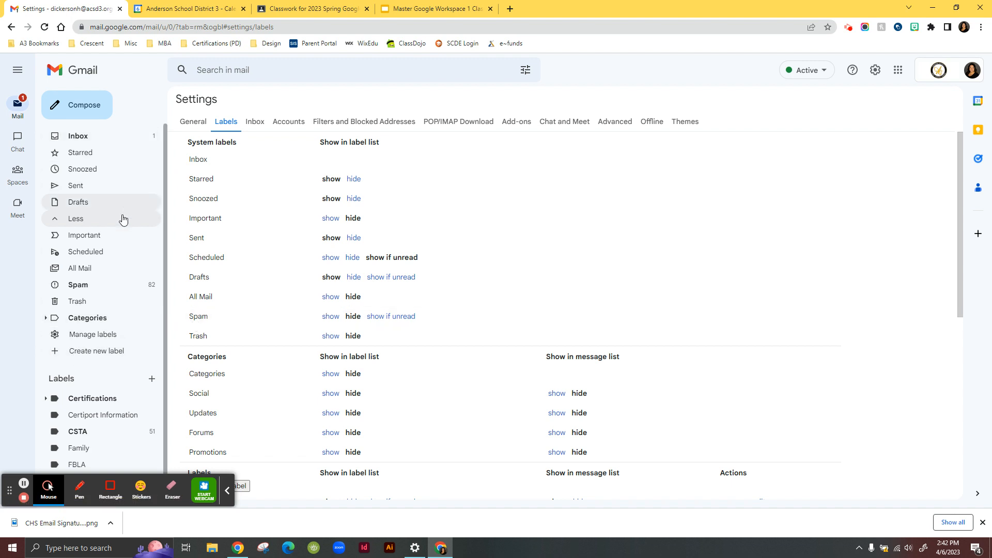
pyautogui.scroll(-1, 105, 290)
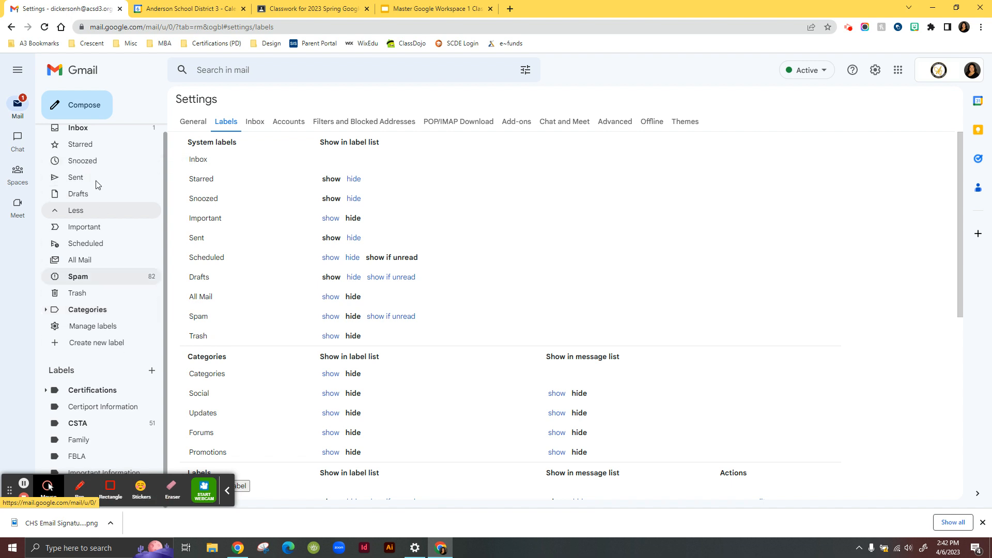
pyautogui.moveTo(164, 290); pyautogui.dragTo(164, 289)
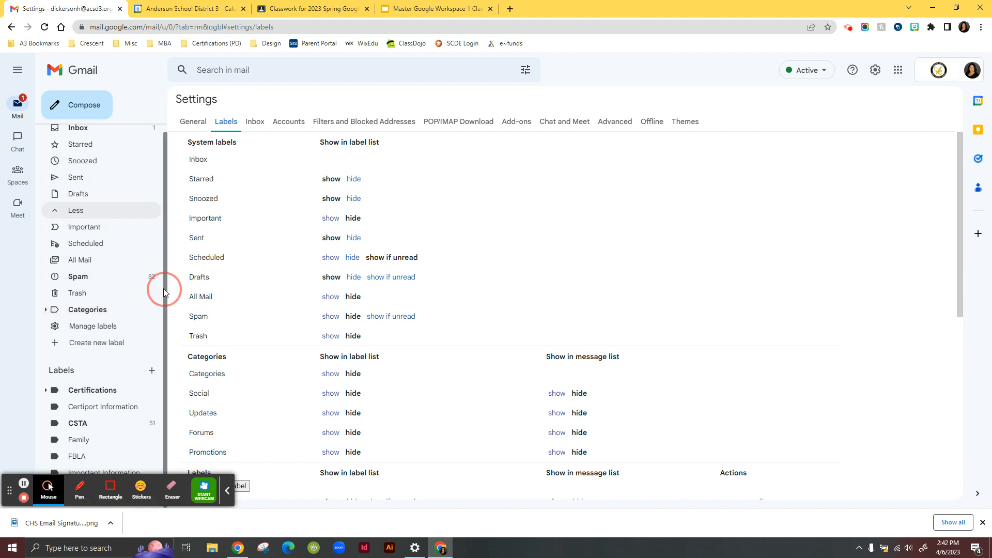
pyautogui.click(228, 491)
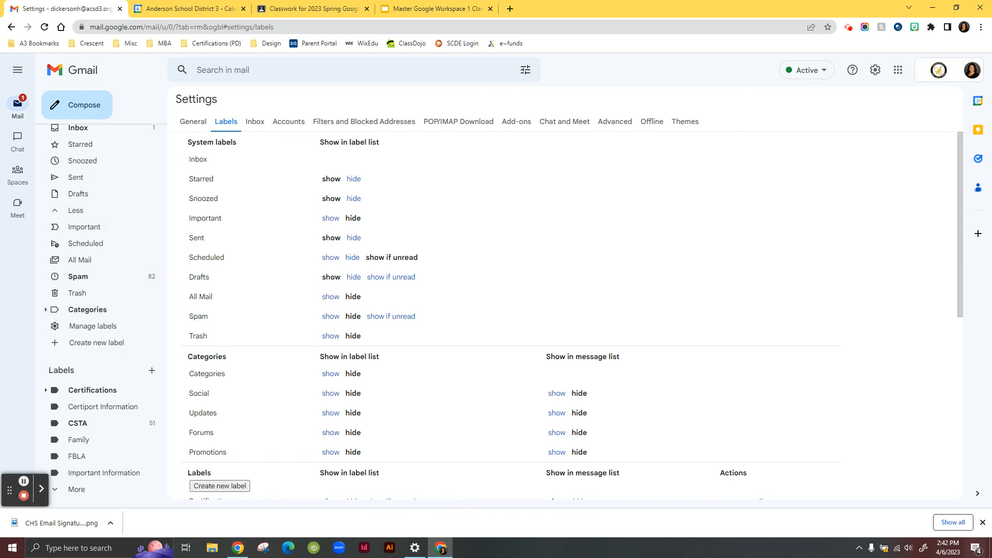
pyautogui.click(984, 523)
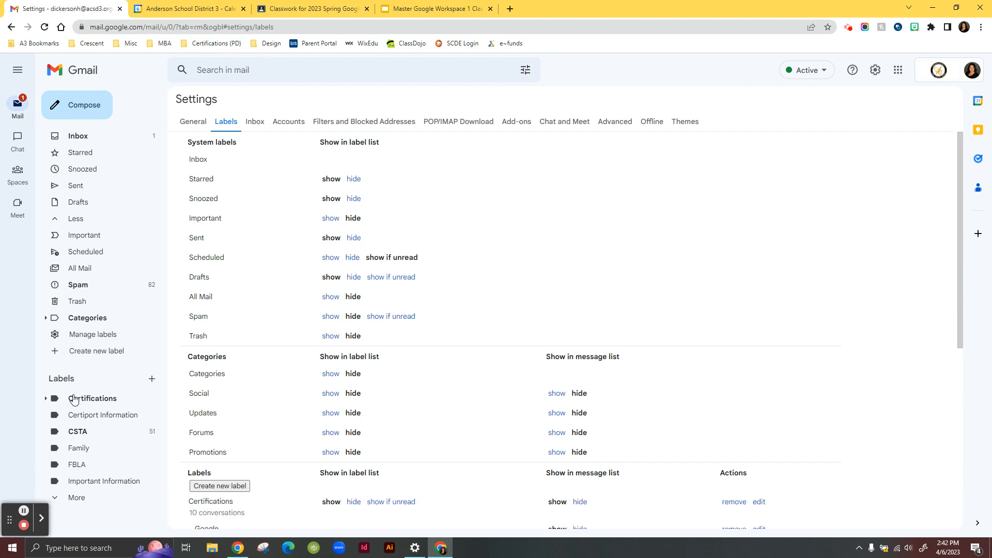
pyautogui.scroll(-3, 270, 343)
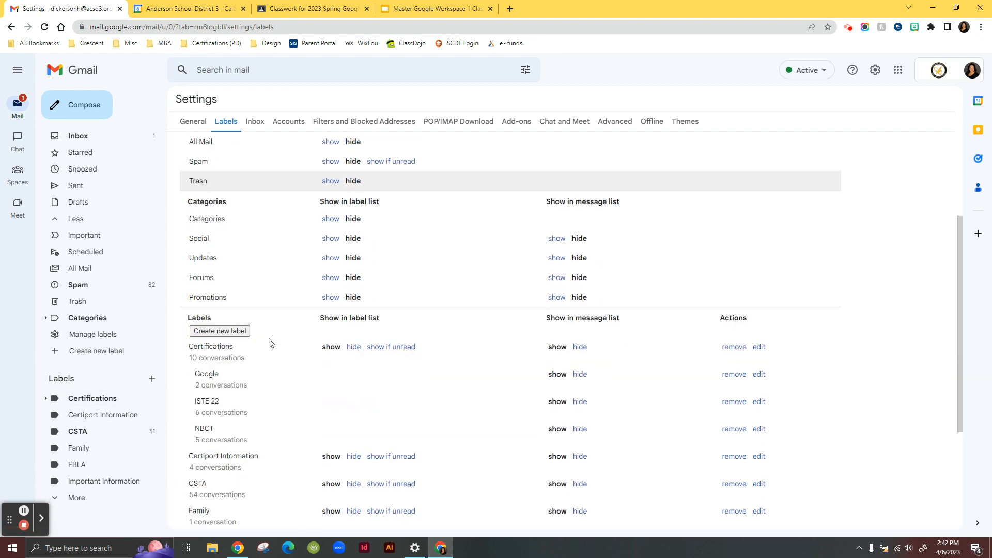
# - Browse the label list, then open the Spam, Inbox and Certifications folders
pyautogui.scroll(-1, 294, 301)
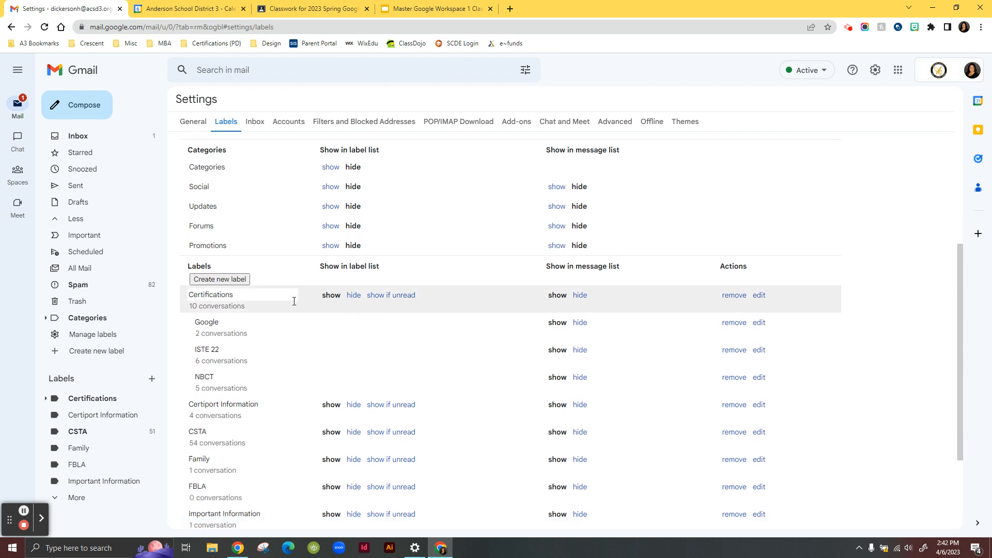
pyautogui.scroll(-1, 293, 300)
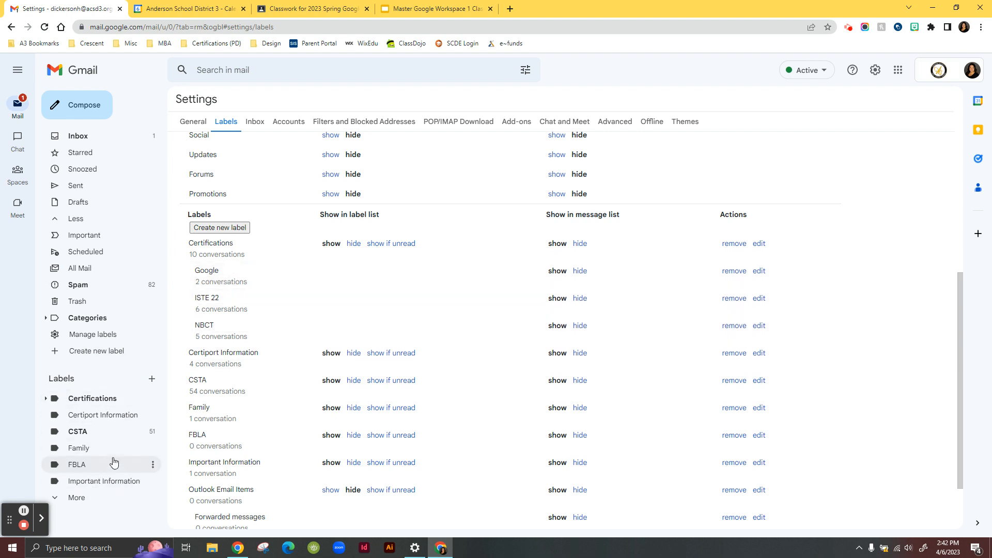
pyautogui.click(115, 289)
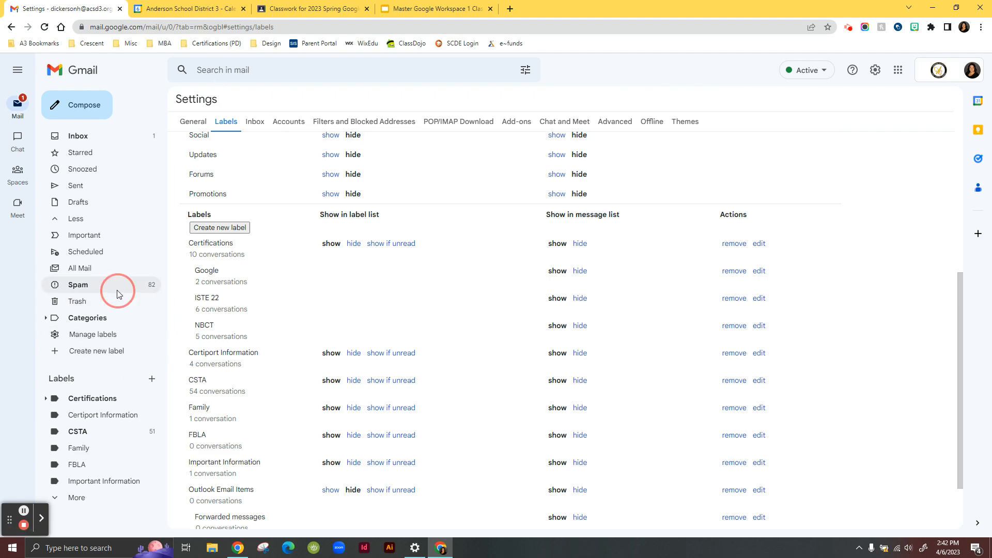
pyautogui.click(594, 317)
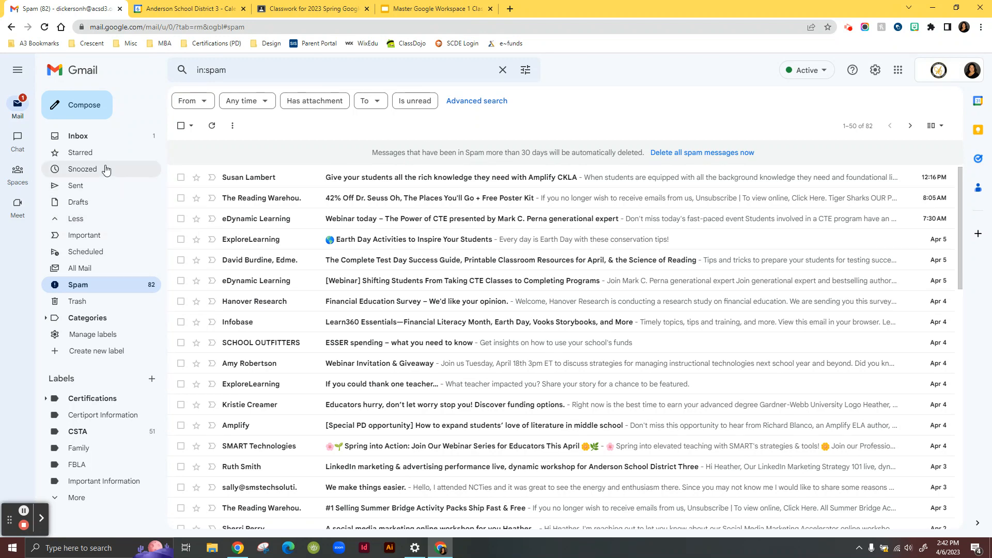
pyautogui.click(93, 136)
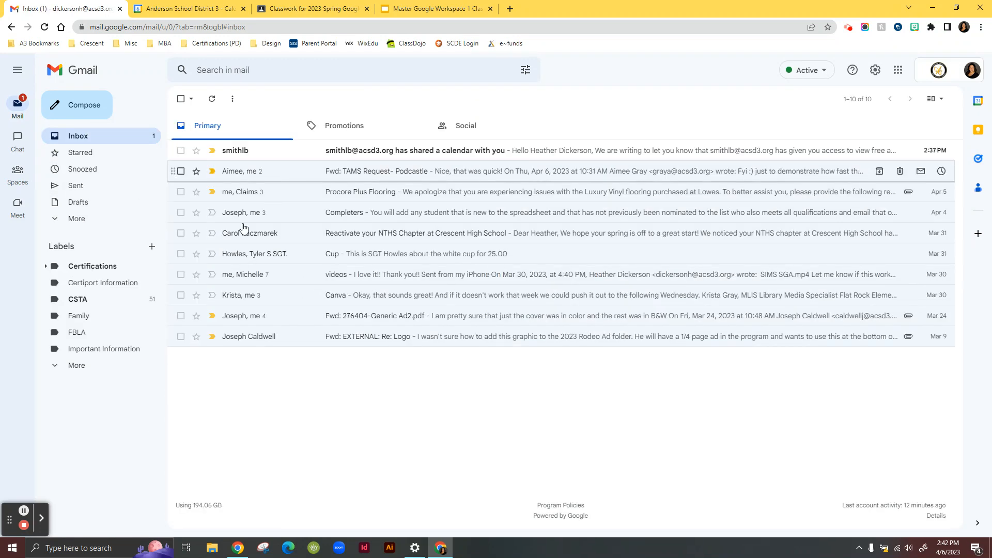
pyautogui.click(95, 285)
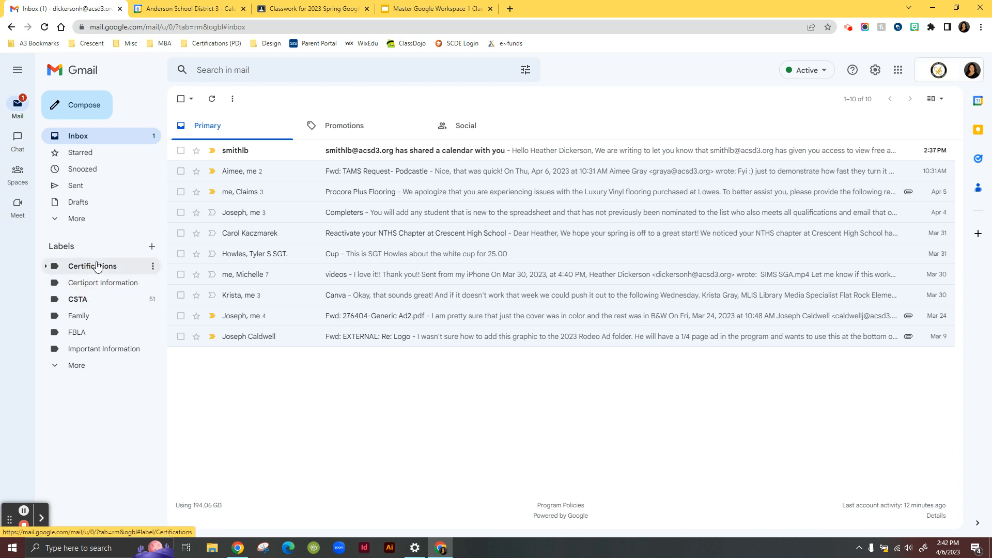
pyautogui.click(93, 265)
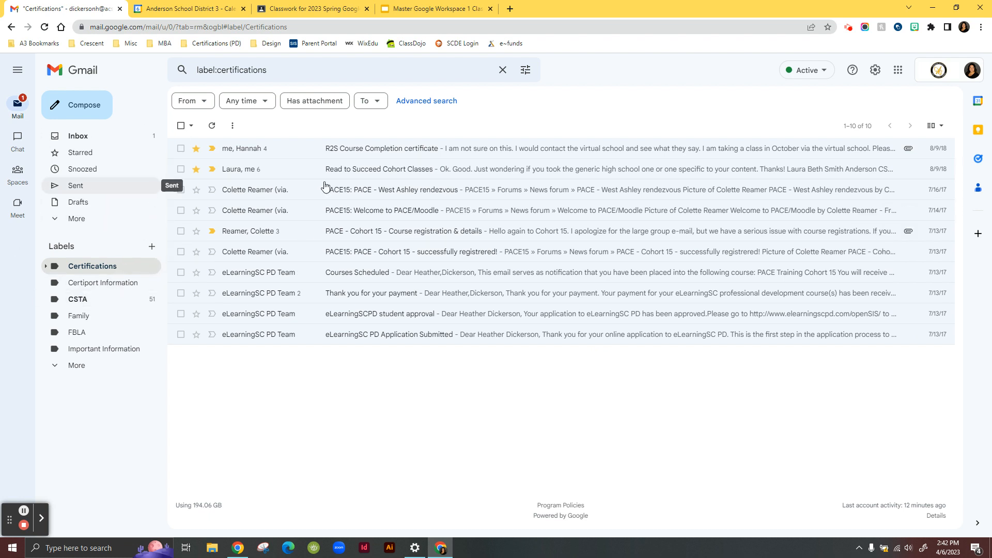
# - Open all settings, review the Labels tab, and switch to Filters and Blocked Addresses
pyautogui.click(875, 70)
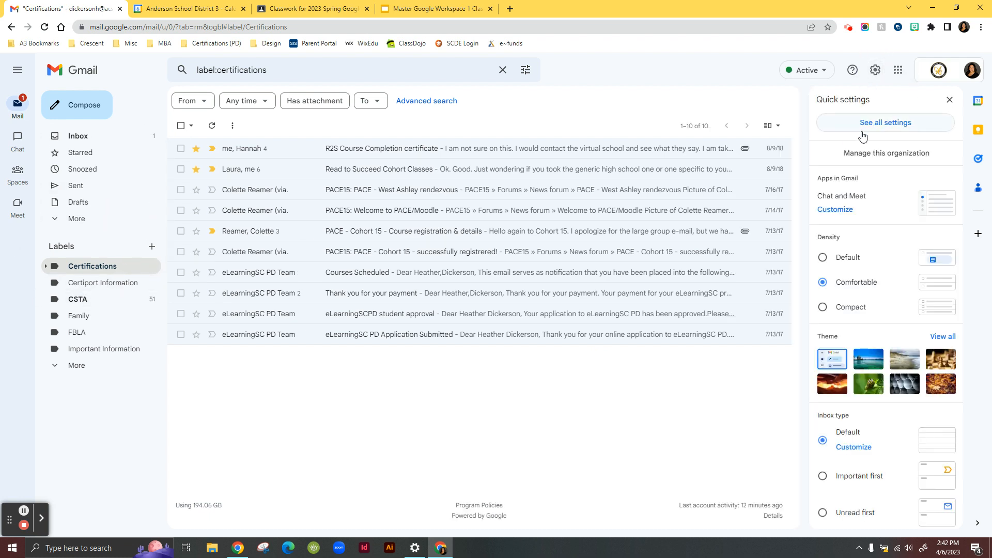
pyautogui.click(862, 133)
pyautogui.click(235, 122)
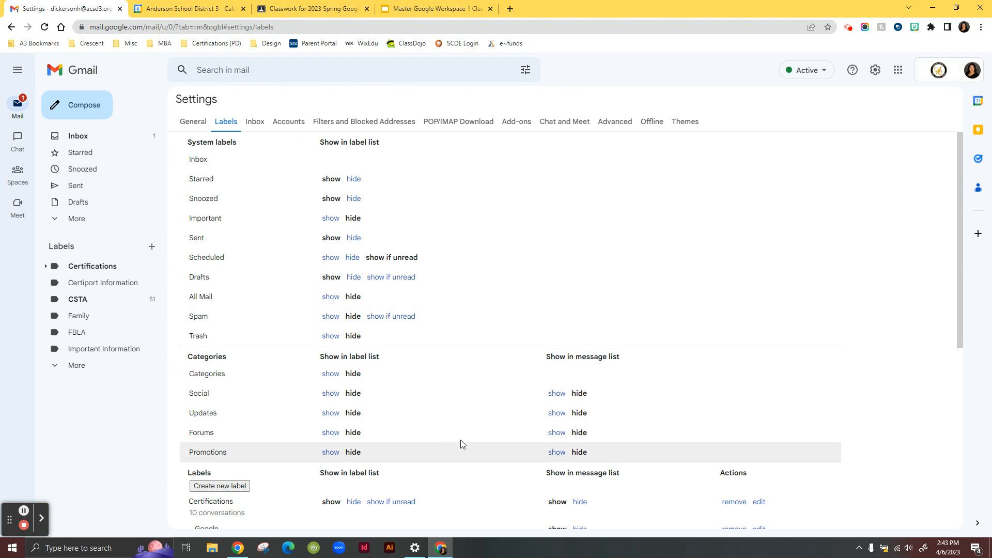
pyautogui.scroll(-6, 421, 441)
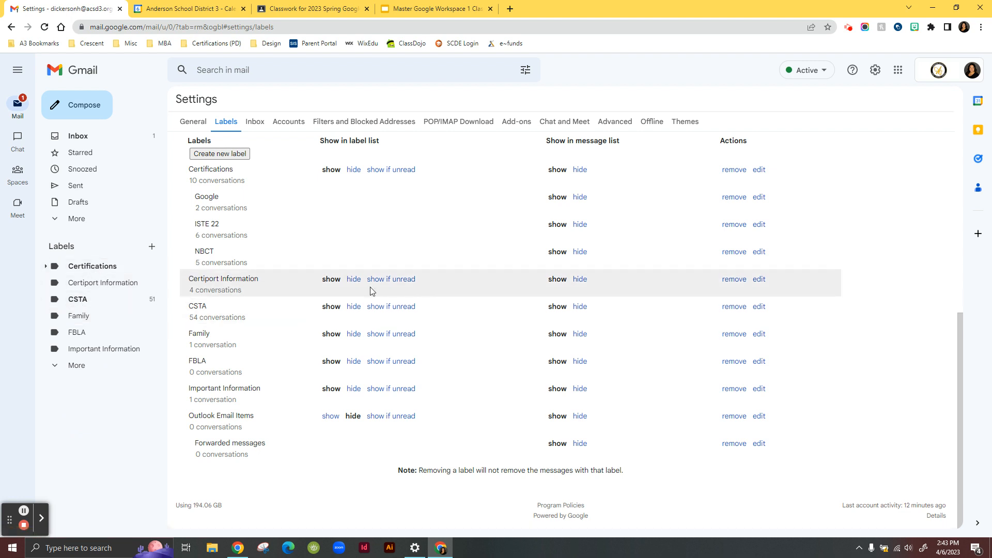
pyautogui.scroll(5, 370, 291)
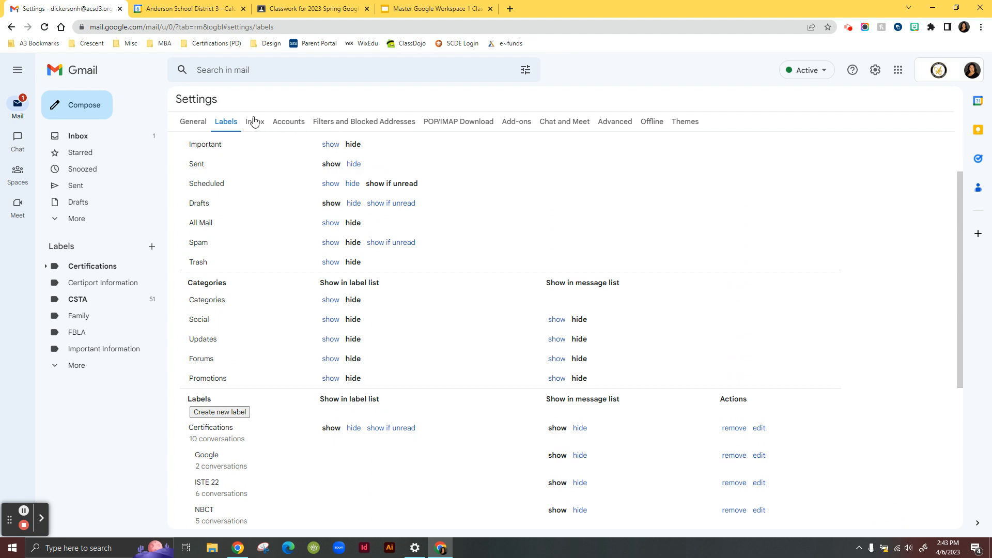
pyautogui.click(341, 124)
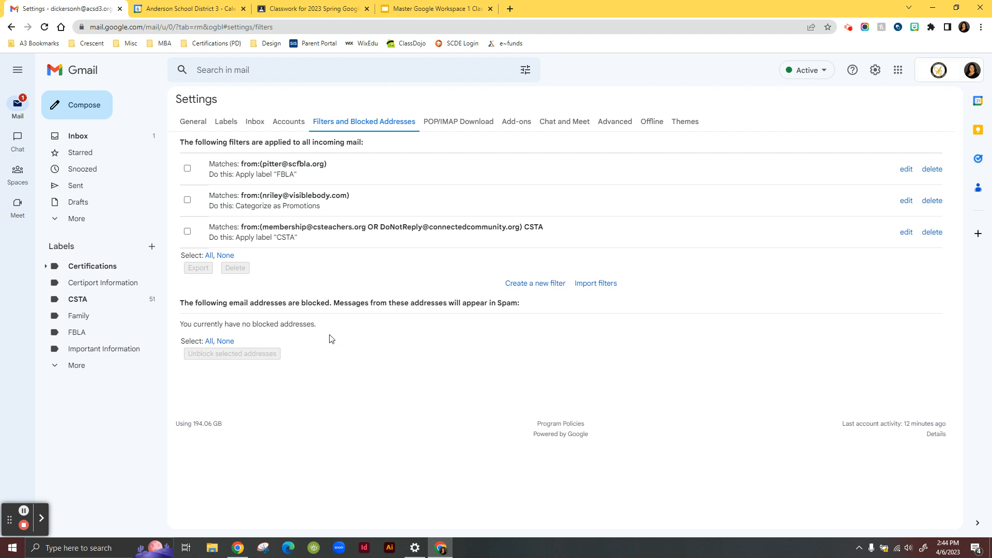
pyautogui.click(542, 288)
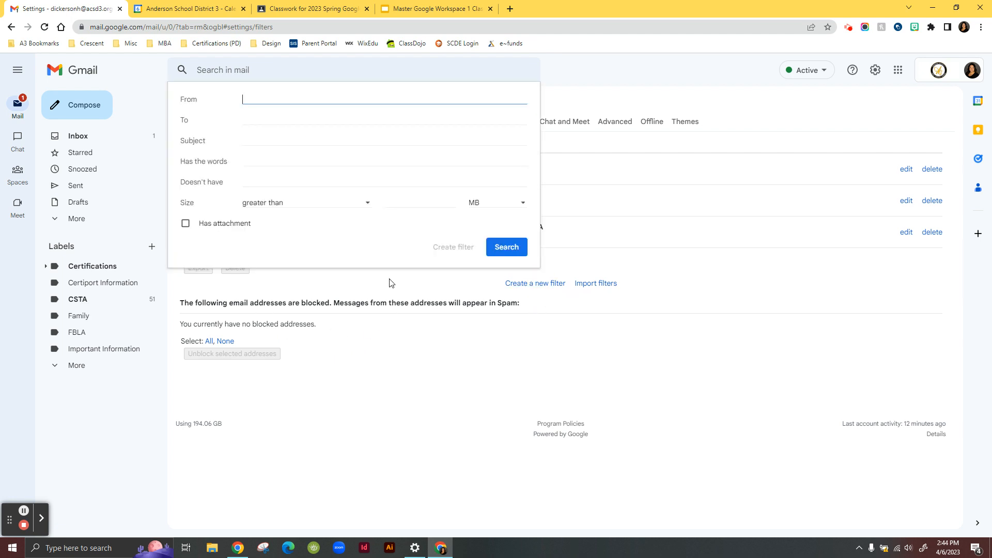
pyautogui.write('hipp')
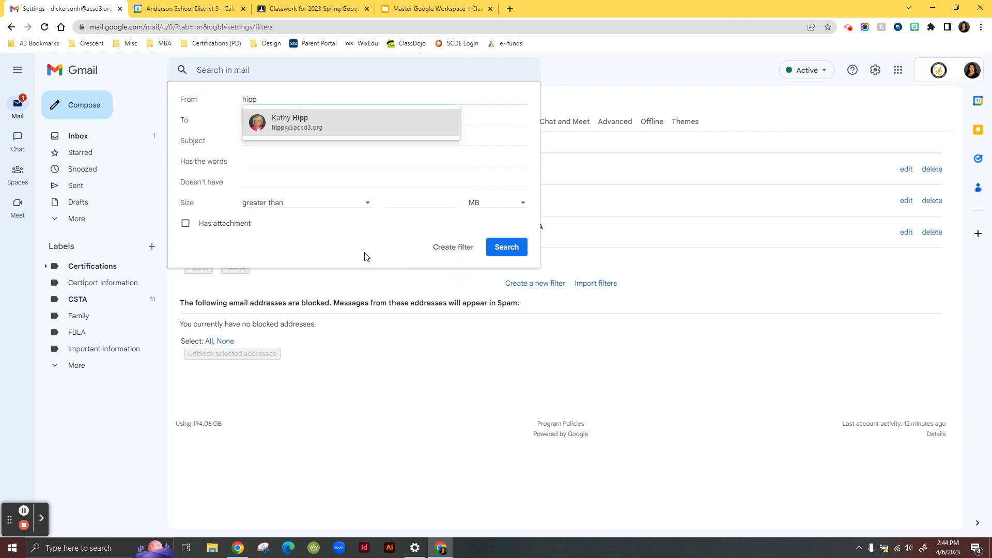
pyautogui.click(361, 124)
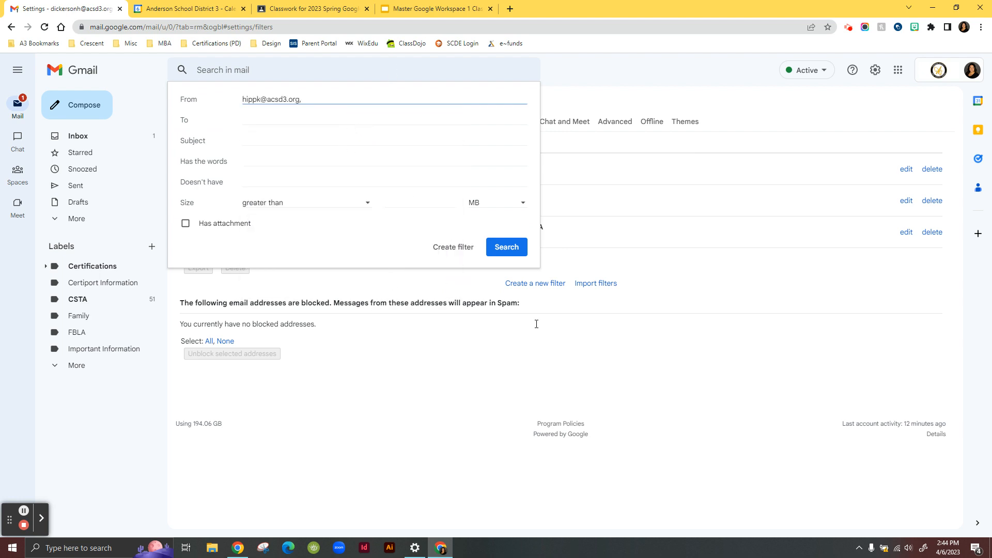
pyautogui.click(490, 256)
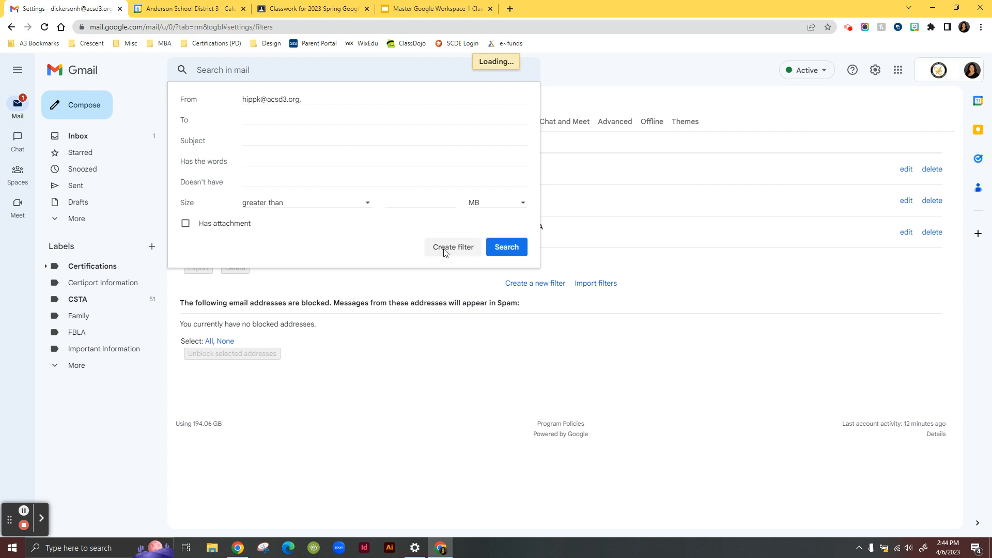
pyautogui.click(445, 249)
pyautogui.click(11, 26)
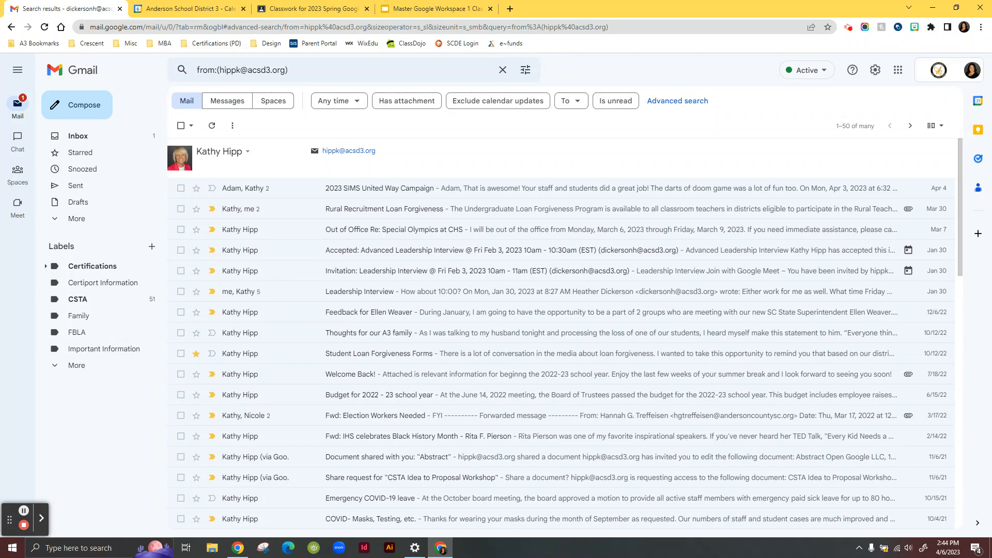
pyautogui.click(111, 136)
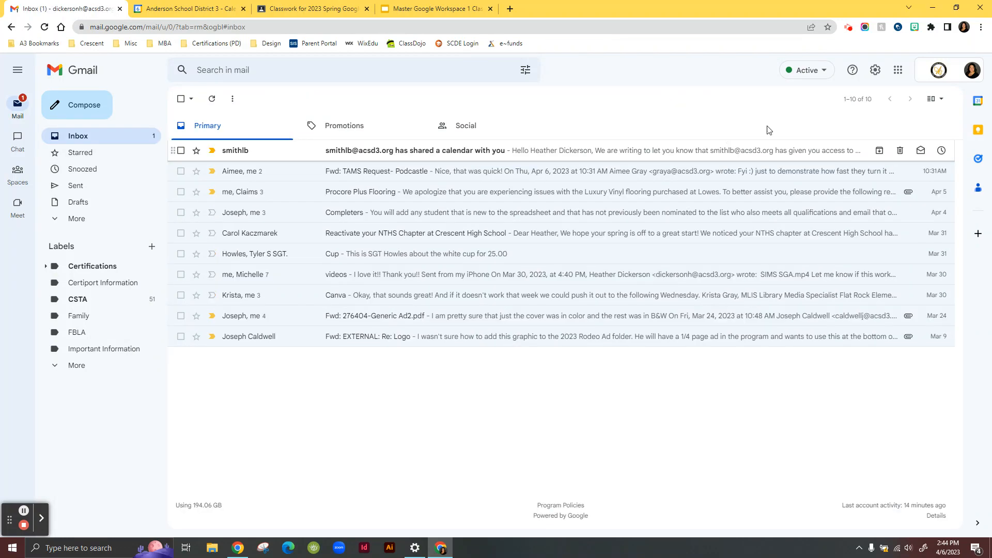
# - Reopen the filter settings and create a filter that always marks messages from a colleague's address as important
pyautogui.click(875, 70)
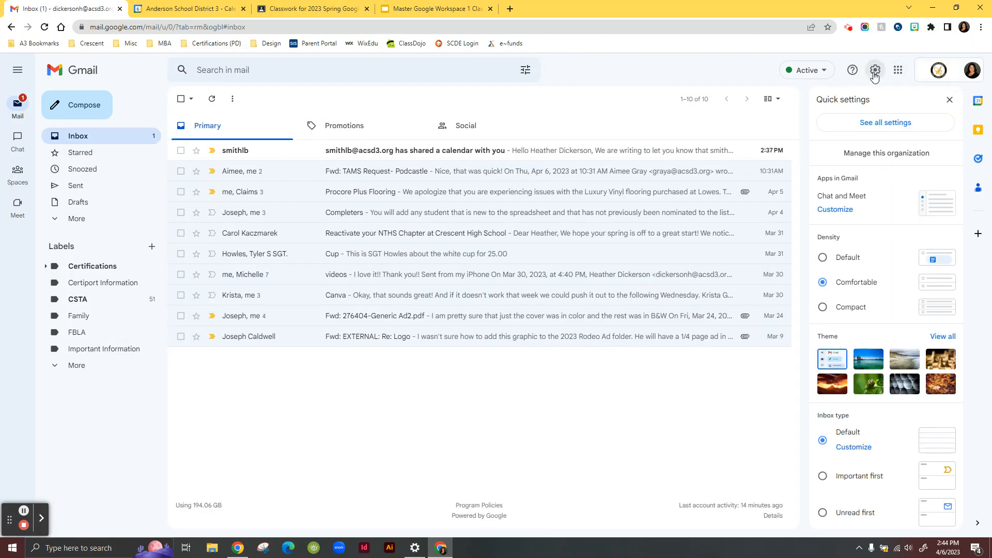
pyautogui.click(867, 124)
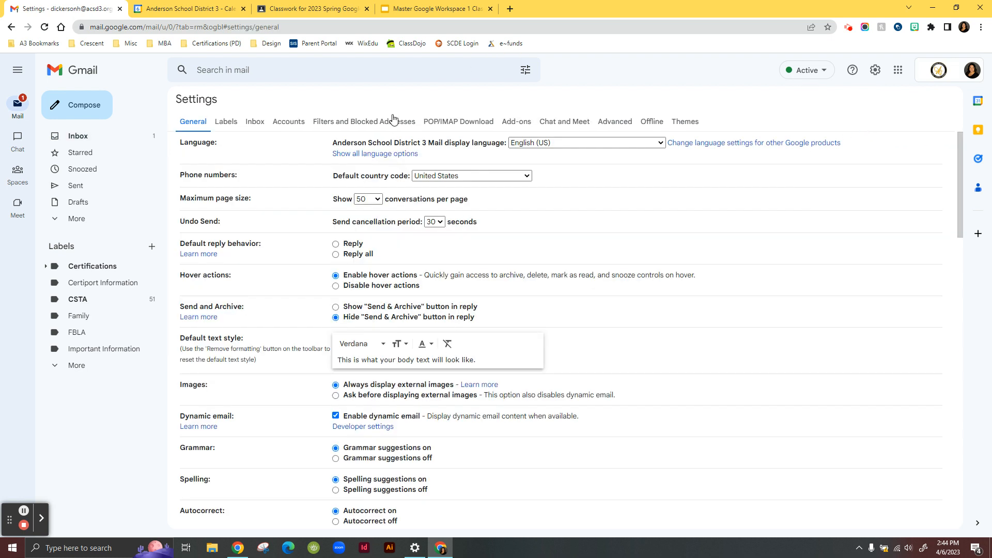
pyautogui.click(385, 121)
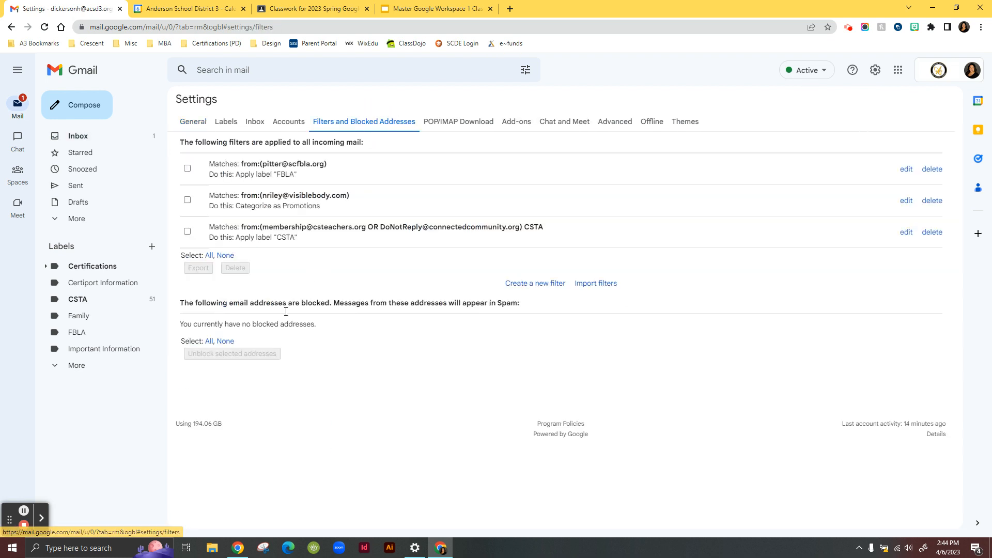
pyautogui.click(551, 285)
pyautogui.write('hipp')
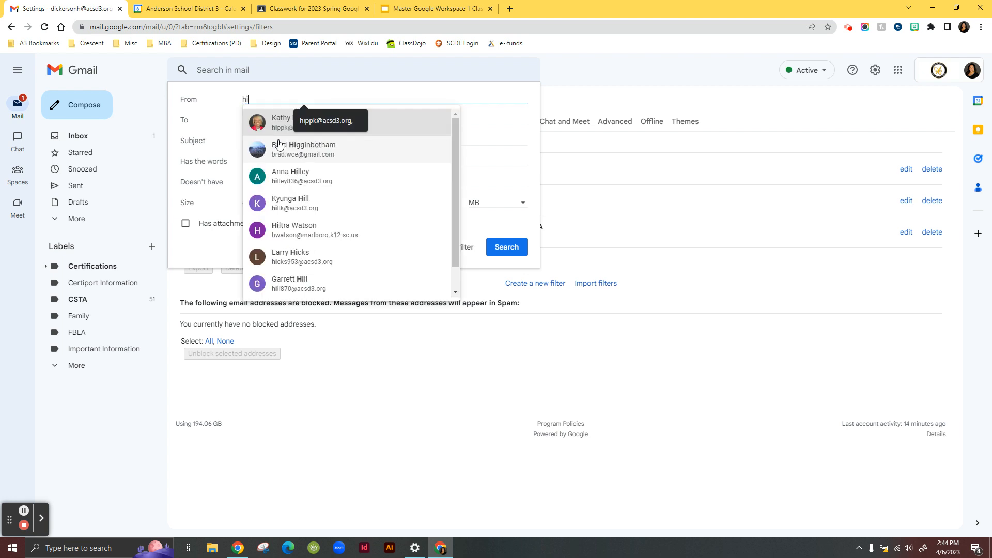
pyautogui.click(285, 116)
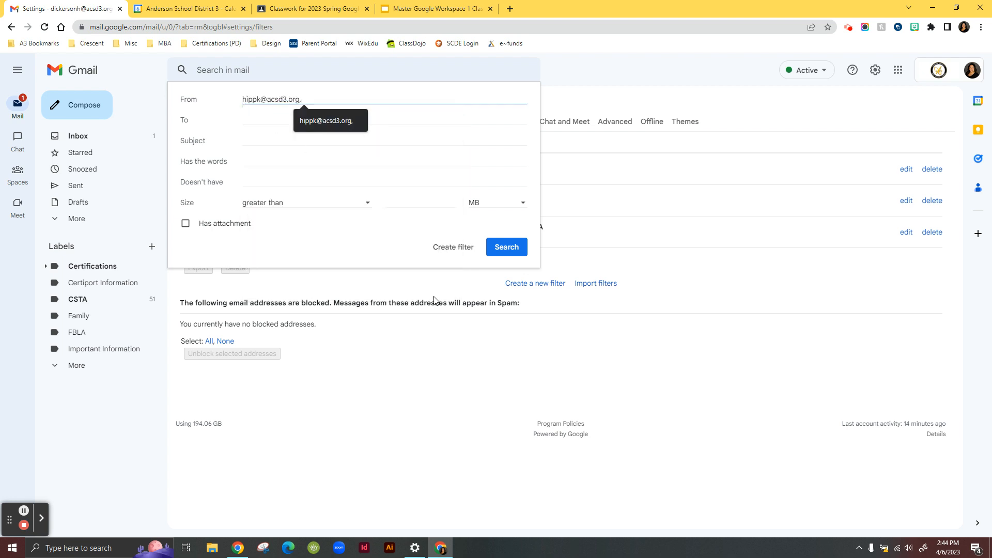
pyautogui.click(454, 246)
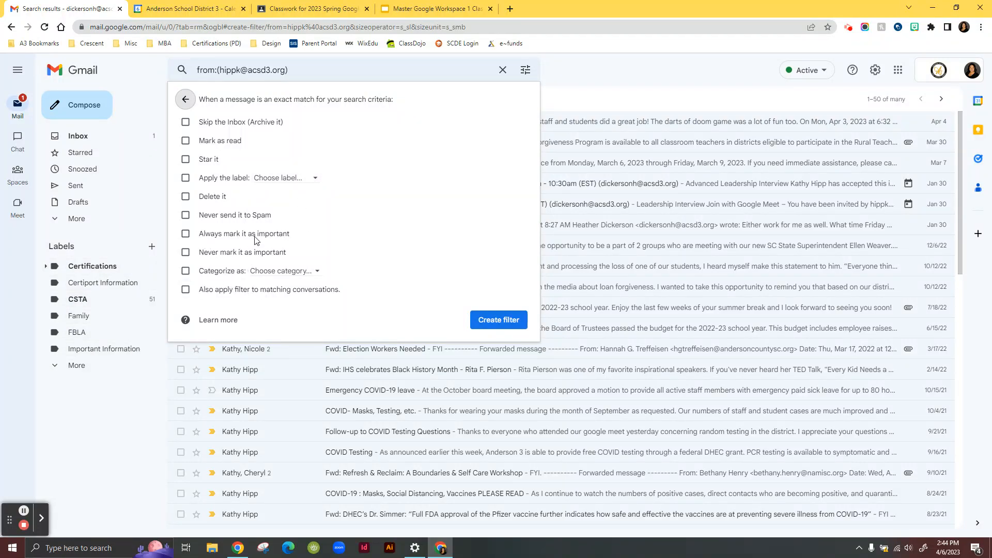
pyautogui.click(186, 233)
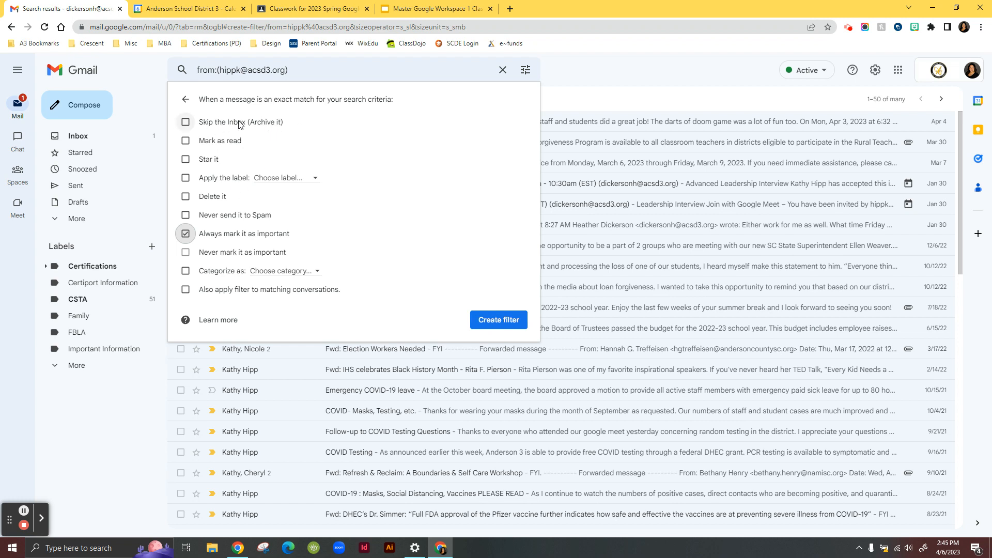
pyautogui.click(509, 319)
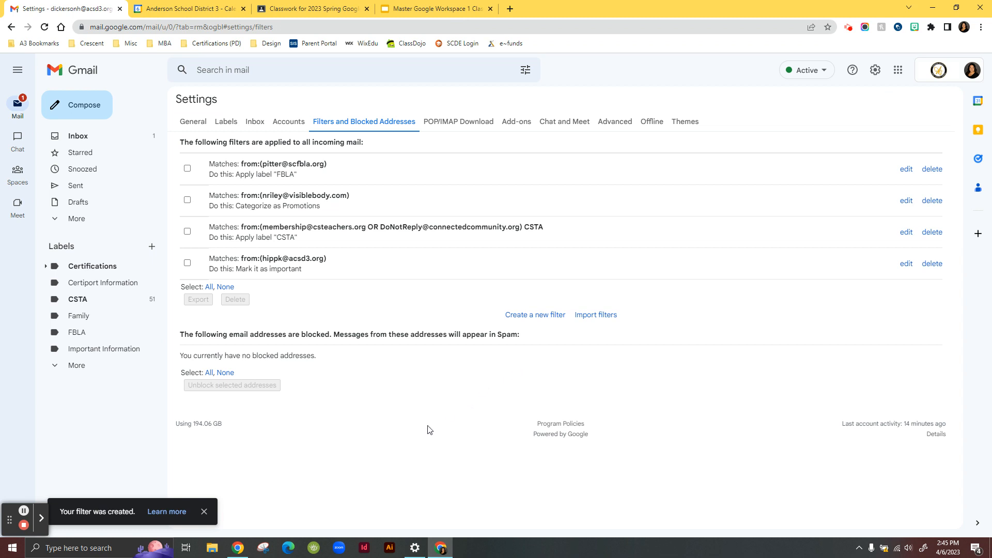
# - Highlight the new filter's matching criteria and action, then delete that filter
pyautogui.moveTo(244, 260); pyautogui.dragTo(333, 261)
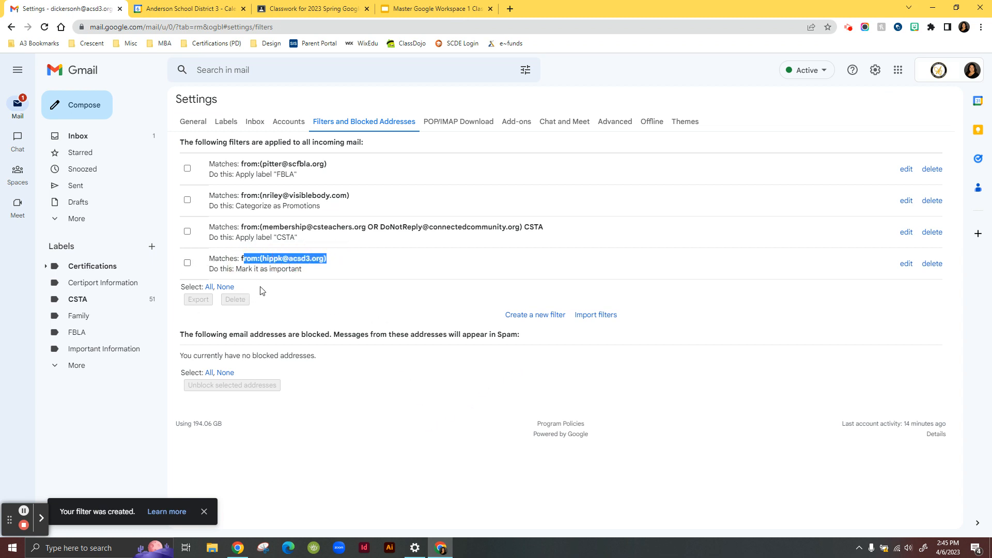
pyautogui.moveTo(246, 268); pyautogui.dragTo(317, 270)
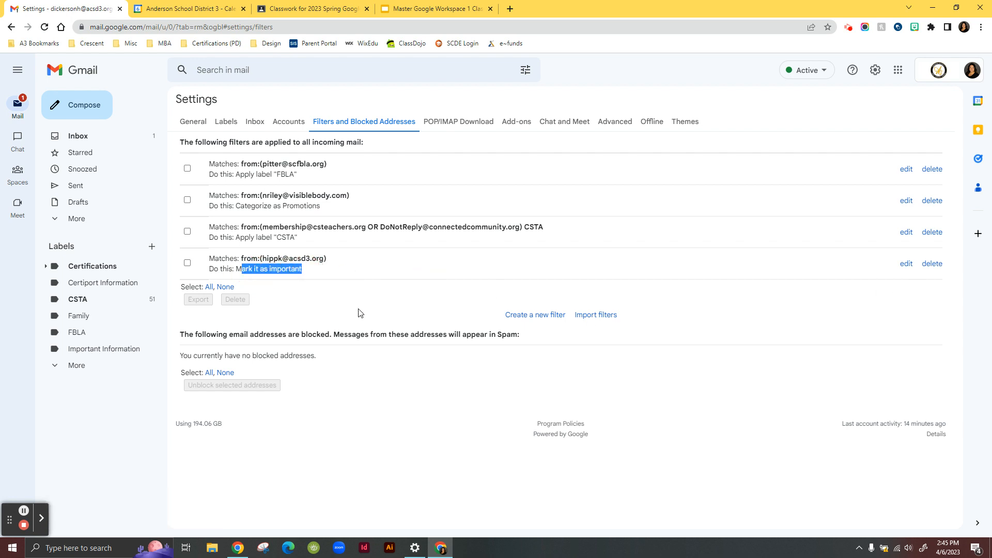
pyautogui.click(386, 283)
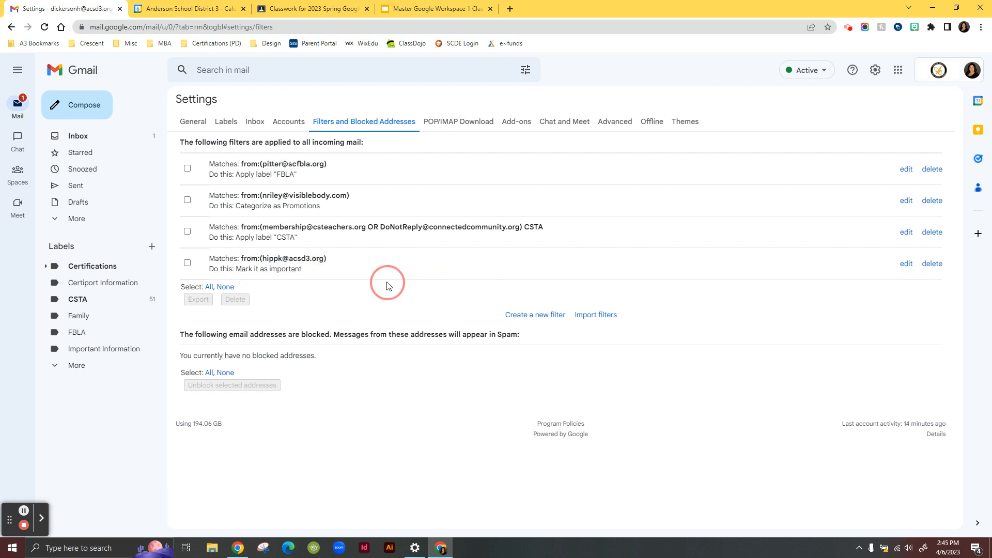
pyautogui.click(933, 264)
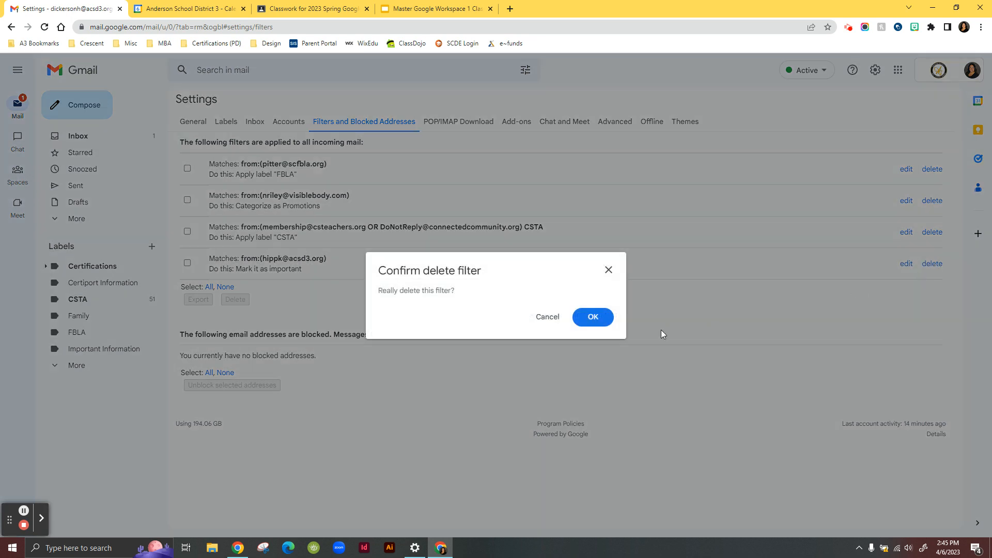
pyautogui.click(592, 316)
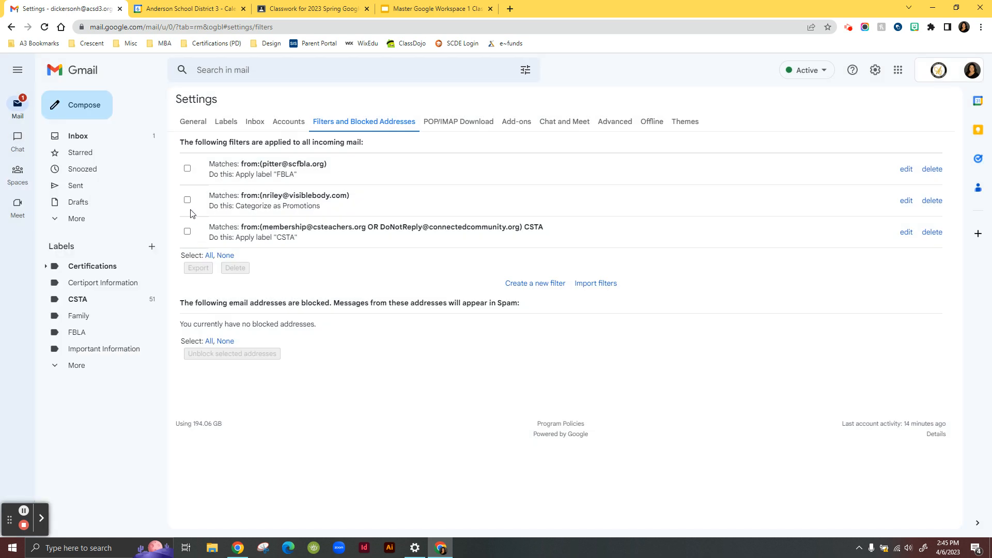
# - Return to the inbox and reopen the Filters and Blocked Addresses settings
pyautogui.click(107, 140)
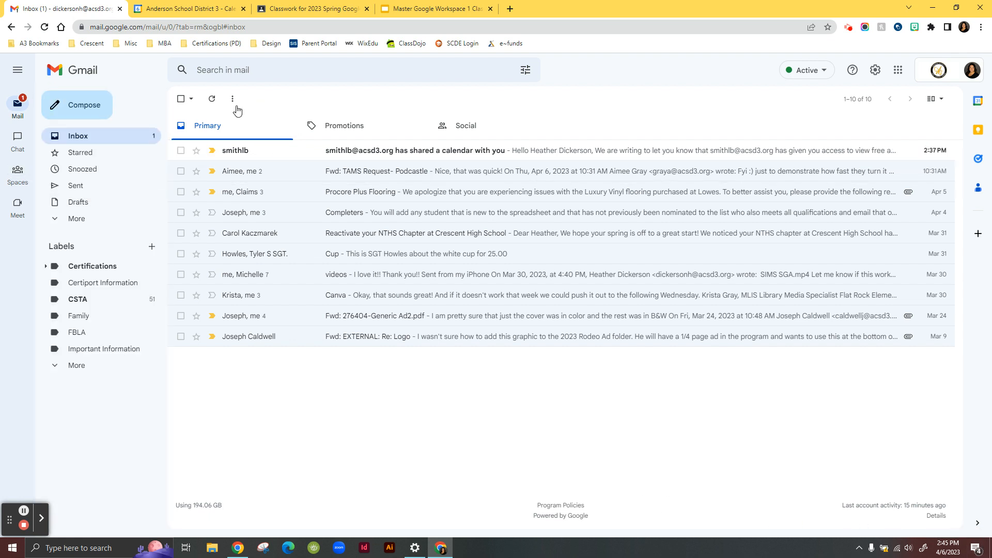
pyautogui.click(875, 69)
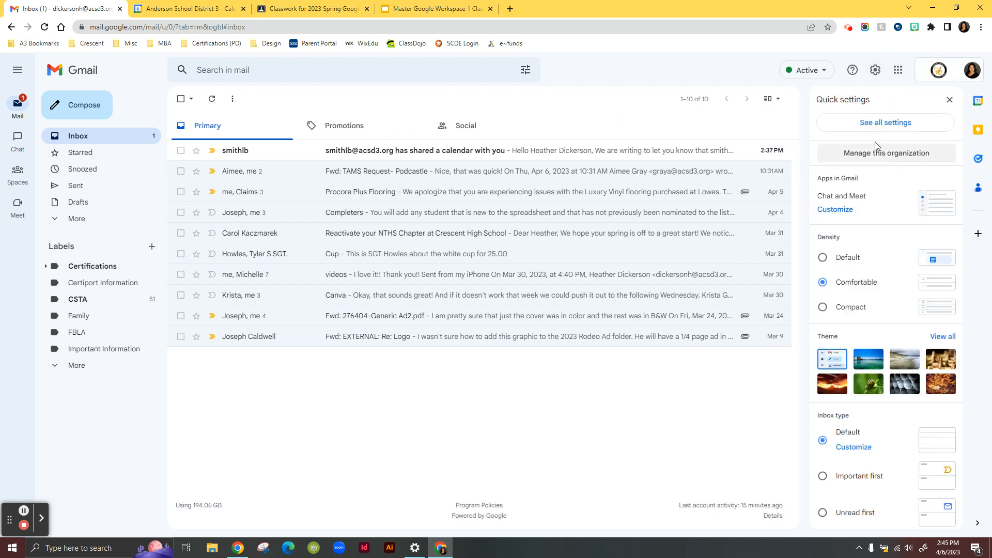
pyautogui.click(881, 124)
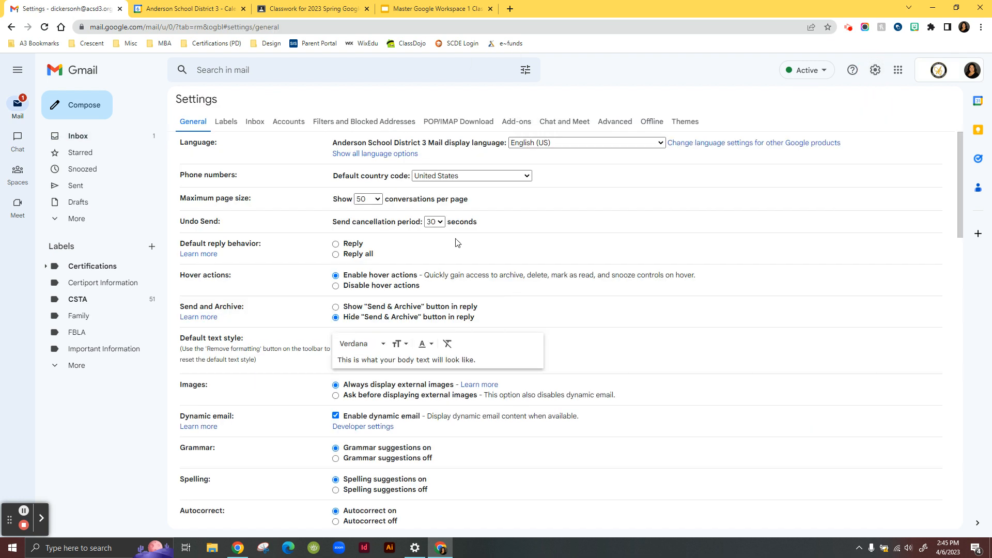
pyautogui.click(357, 126)
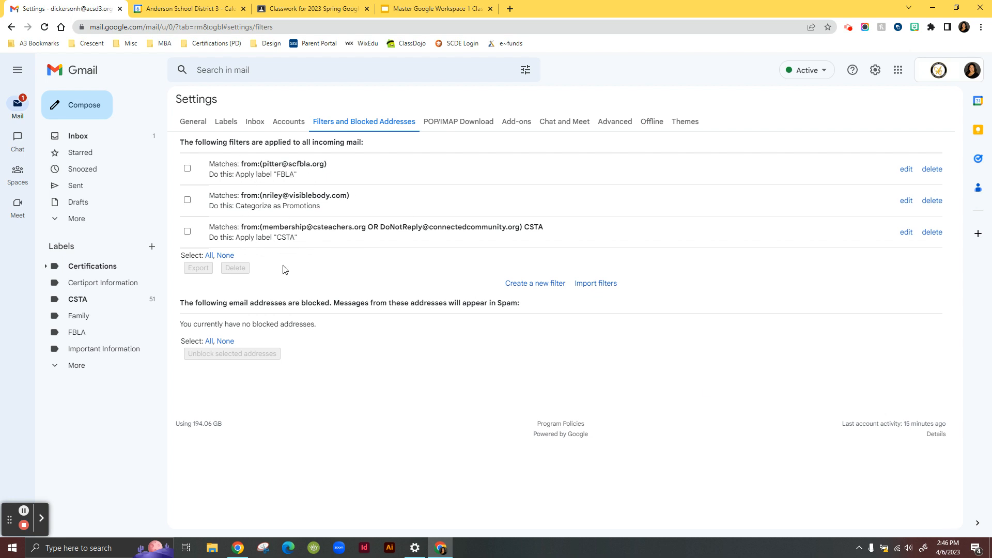
# - Review the General and Filters and Blocked Addresses settings tabs, then return to the inbox
pyautogui.click(203, 125)
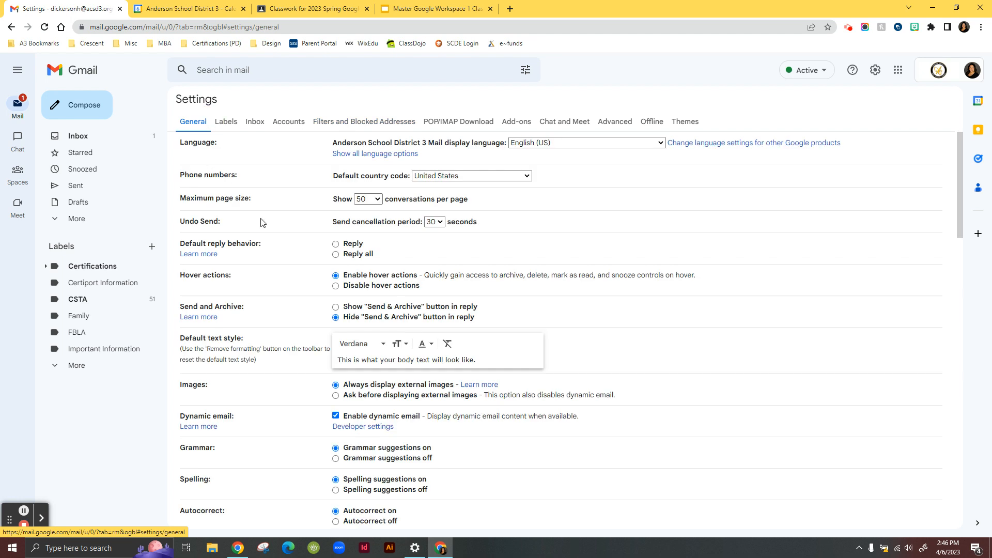
pyautogui.click(347, 124)
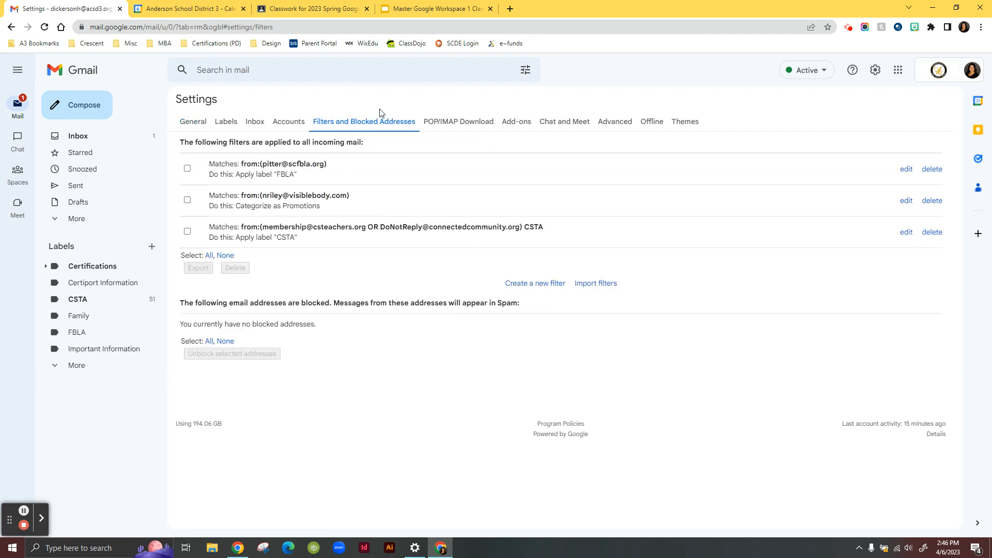
pyautogui.click(116, 138)
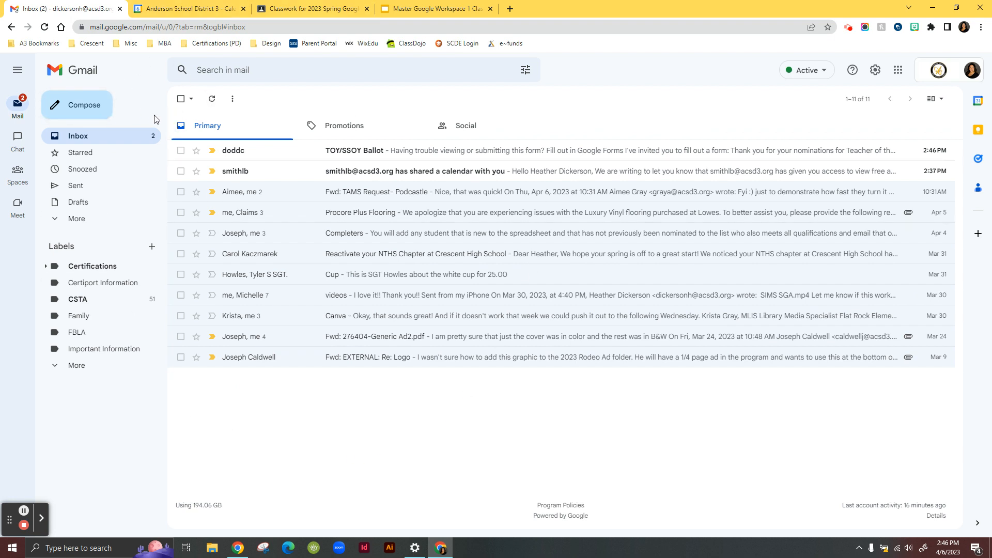
# - Preview the signature in a new message and browse the Promotions tab, then close the draft and return to Primary
pyautogui.click(82, 110)
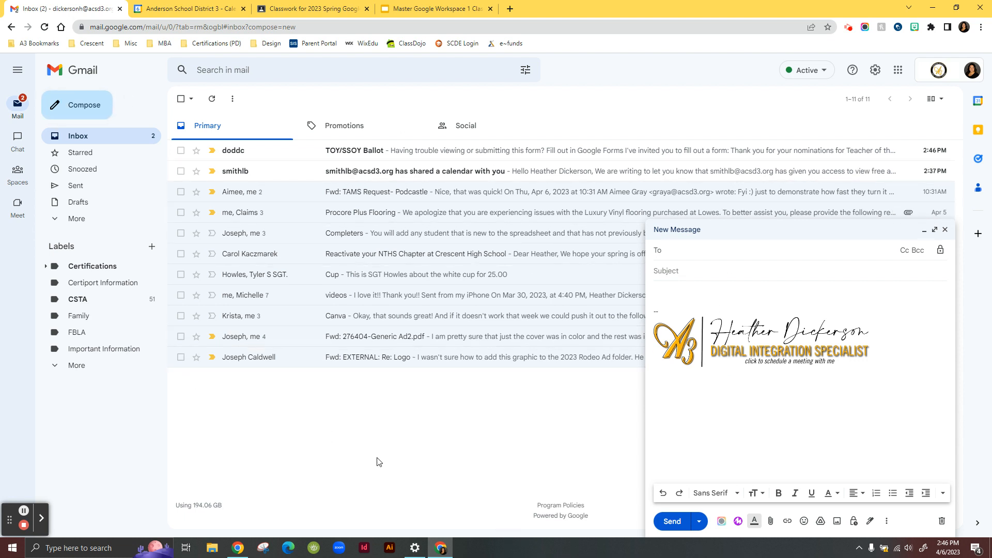
pyautogui.click(363, 132)
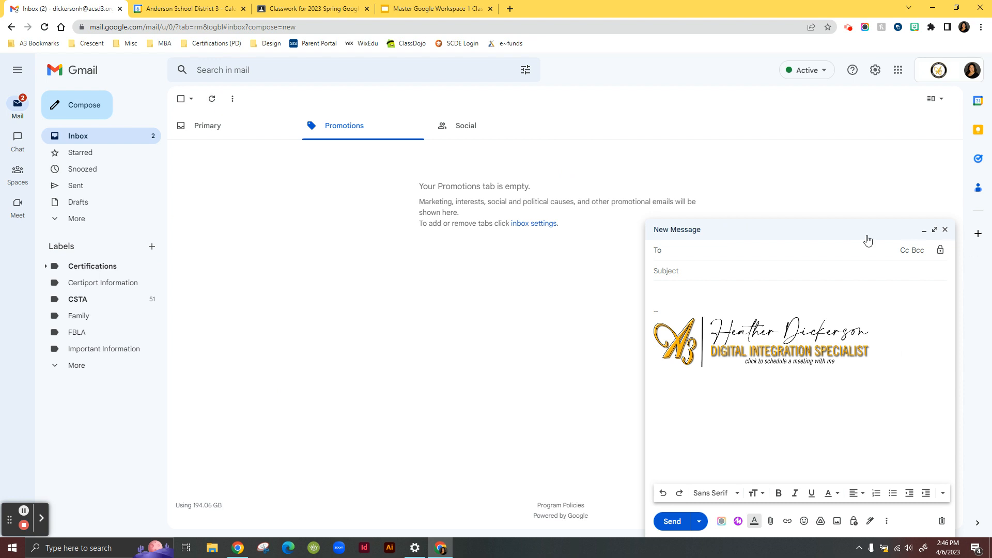
pyautogui.click(945, 229)
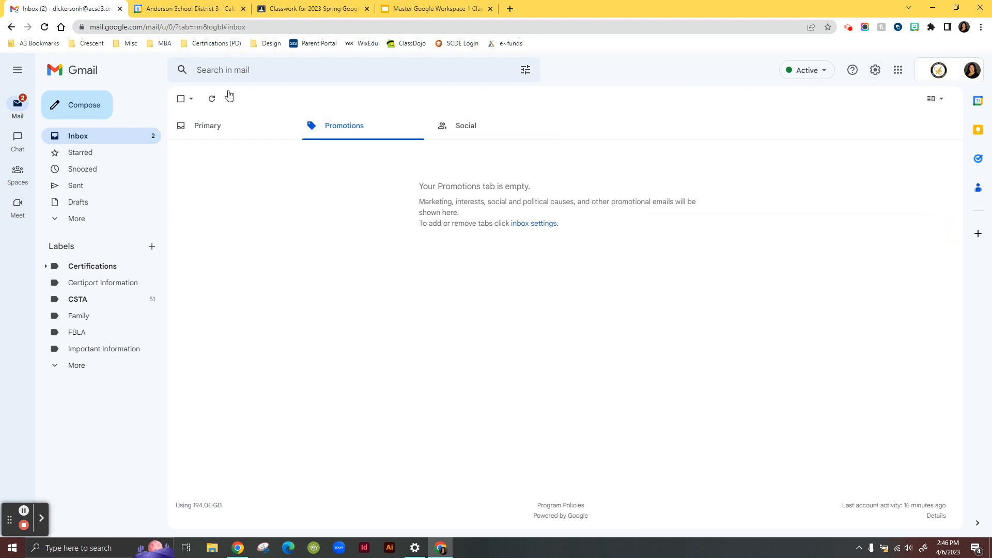
pyautogui.click(206, 124)
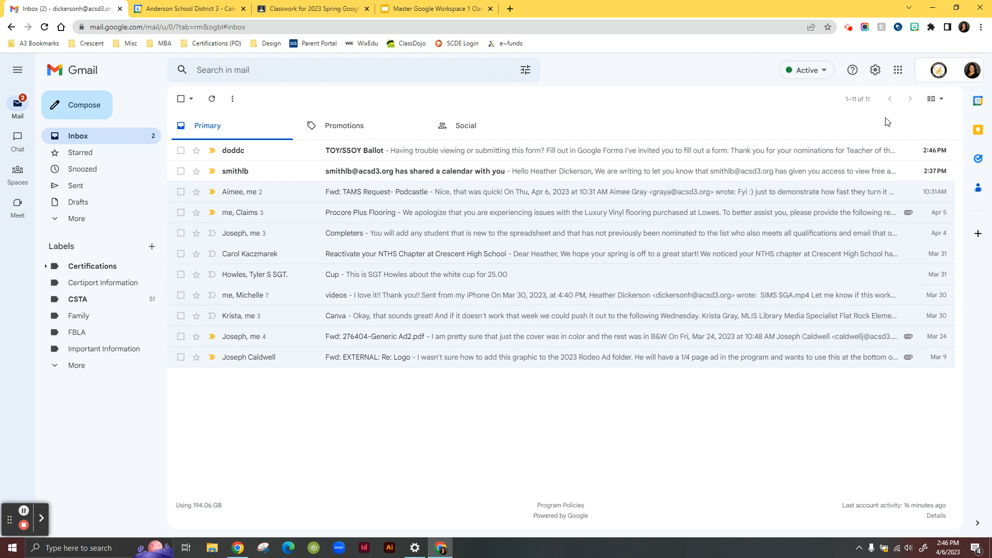
# - Open all settings to review the Labels and Inbox category options, then go back to the inbox
pyautogui.click(879, 73)
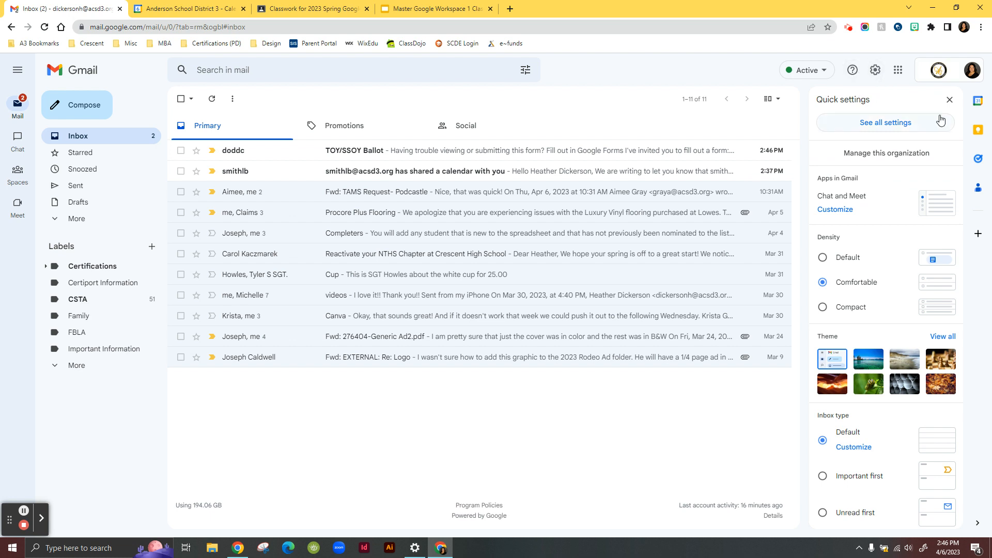
pyautogui.click(883, 123)
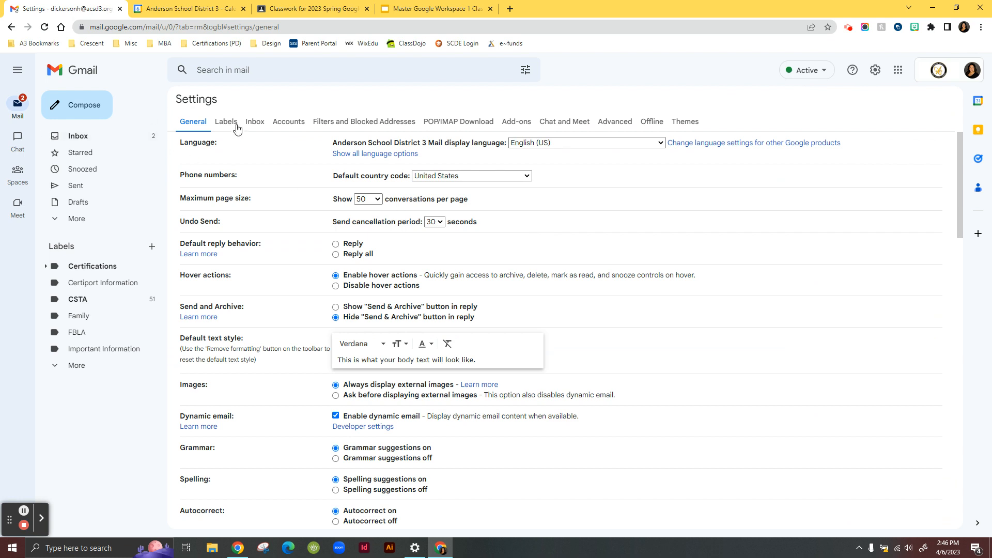
pyautogui.click(228, 124)
pyautogui.click(255, 122)
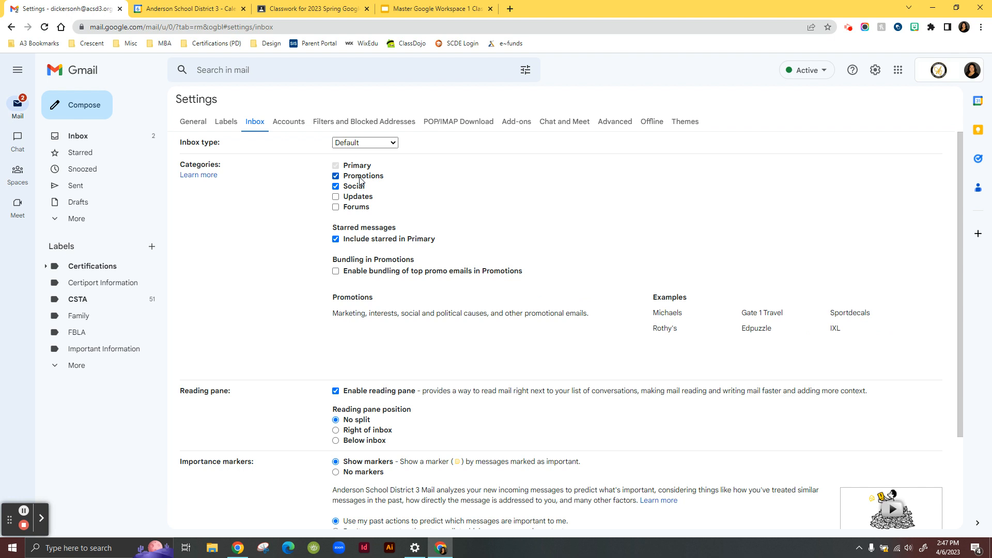
pyautogui.click(104, 137)
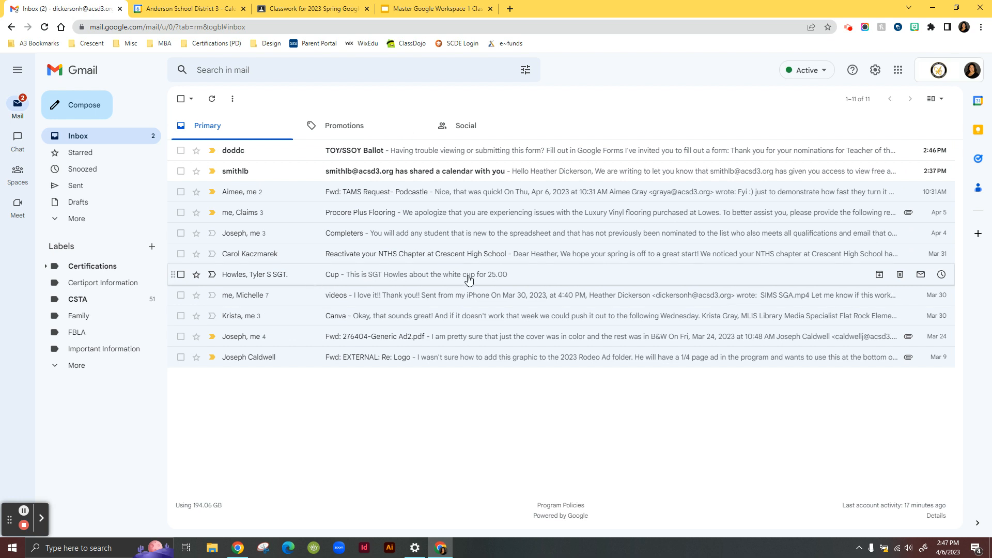
# - Try to drag the NTHS chapter reactivation conversation into the Promotions tab
pyautogui.moveTo(365, 257); pyautogui.dragTo(384, 123)
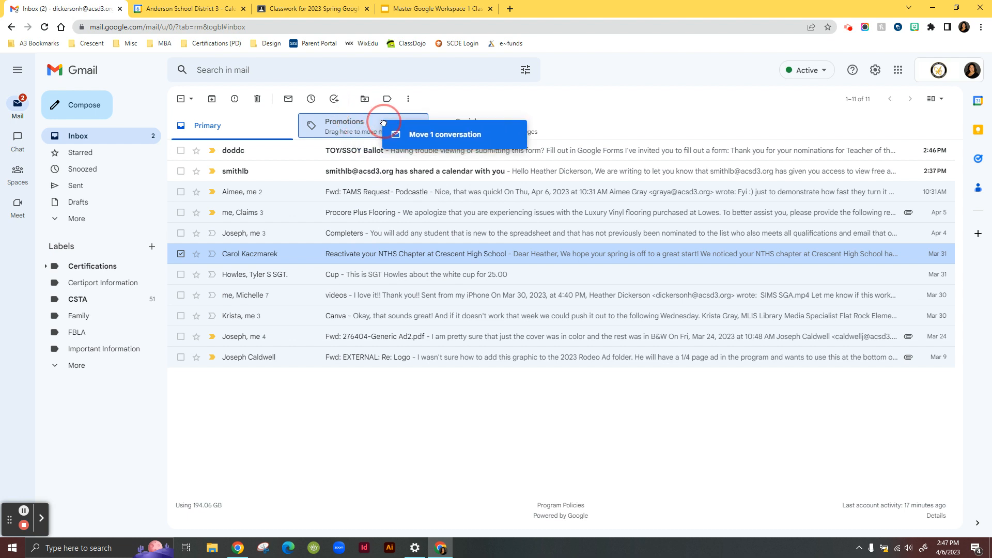
pyautogui.moveTo(383, 124); pyautogui.dragTo(290, 142)
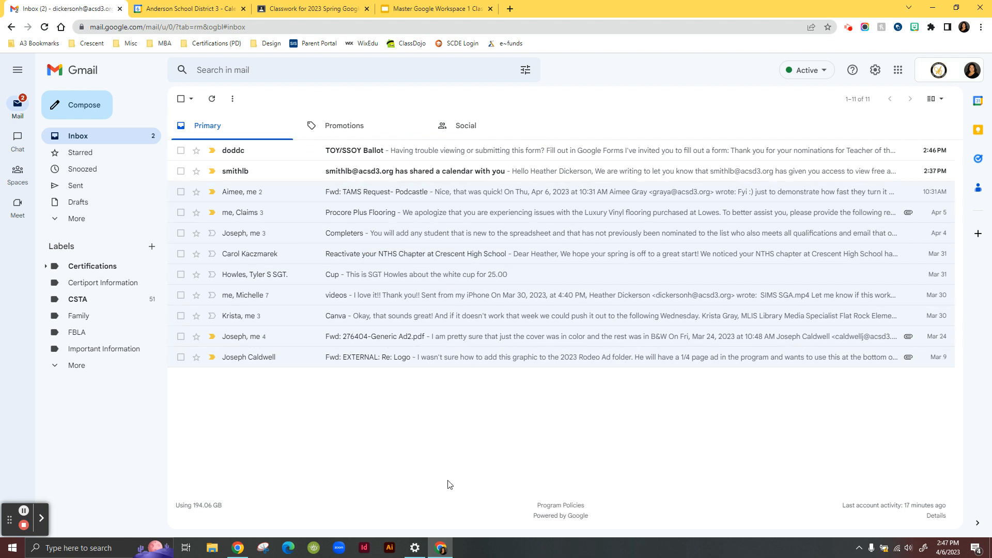